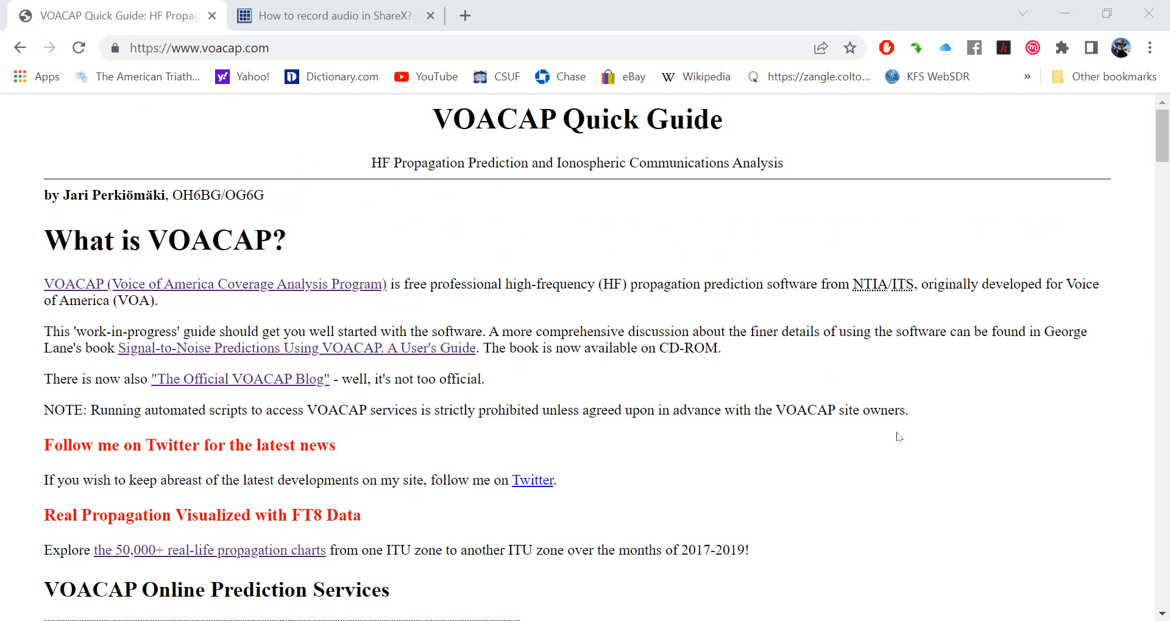
# - Look through the VOACAP Quick Guide and open the first ITSHFBC package download site under Downloading VOACAP
pyautogui.scroll(-10, 897, 437)
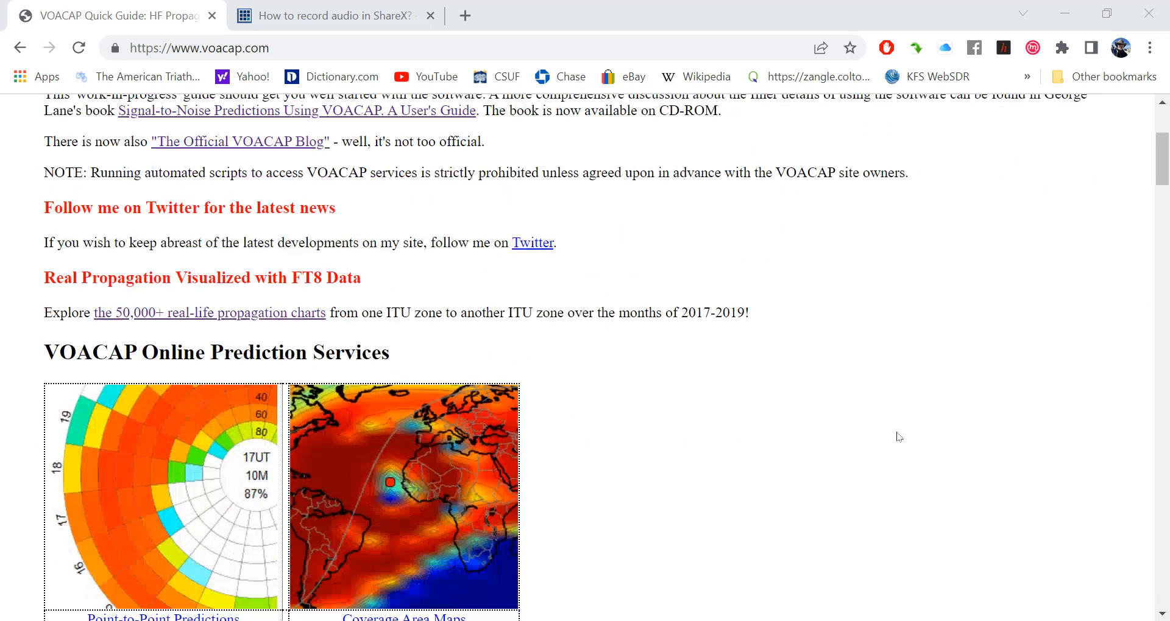
pyautogui.scroll(-7, 897, 437)
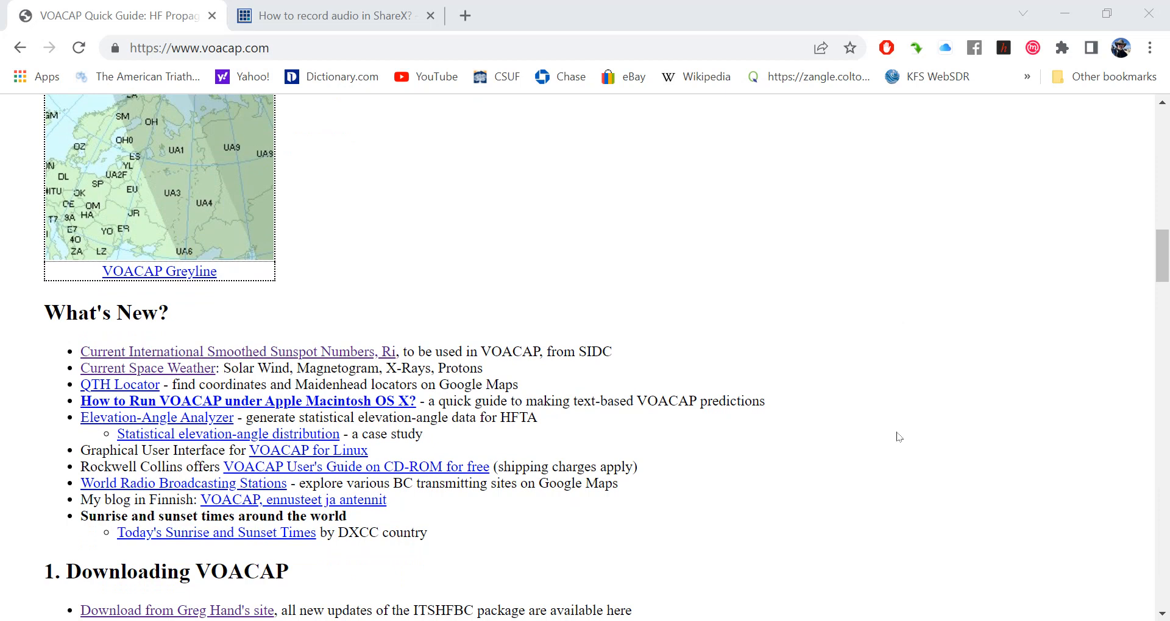
pyautogui.scroll(-3, 854, 326)
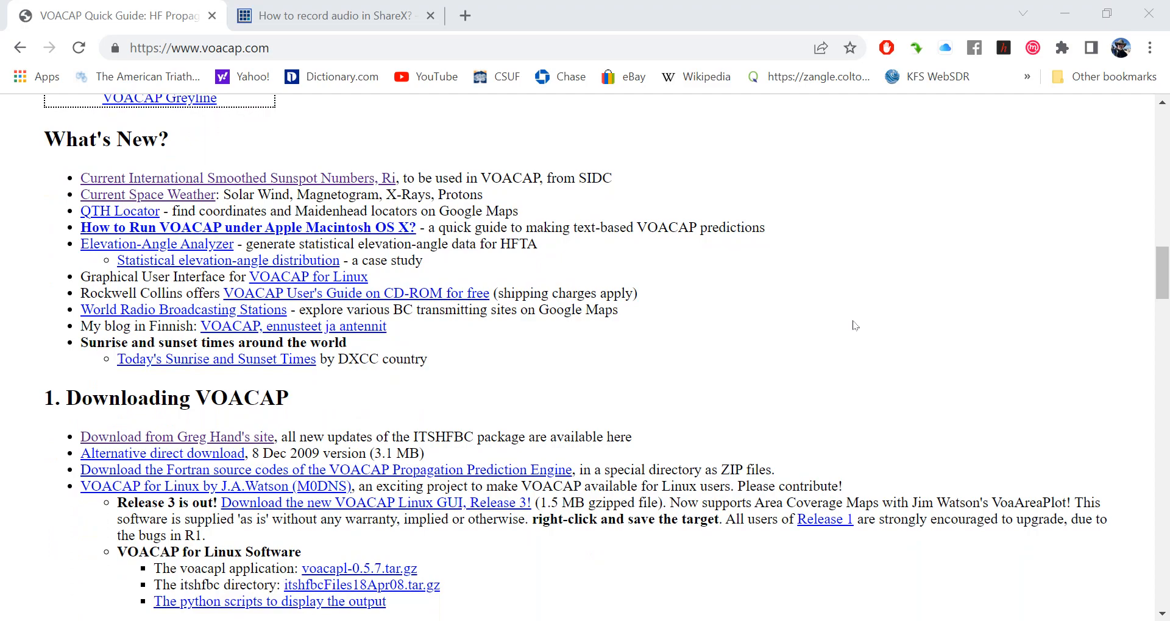
pyautogui.scroll(20, 855, 326)
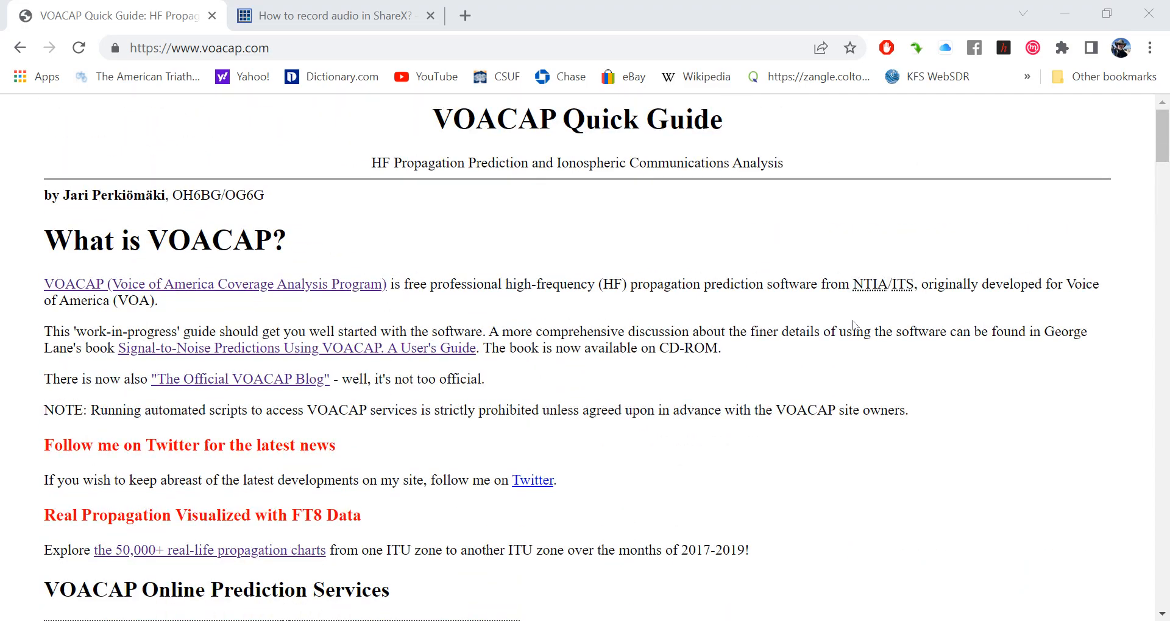
pyautogui.scroll(-8, 855, 326)
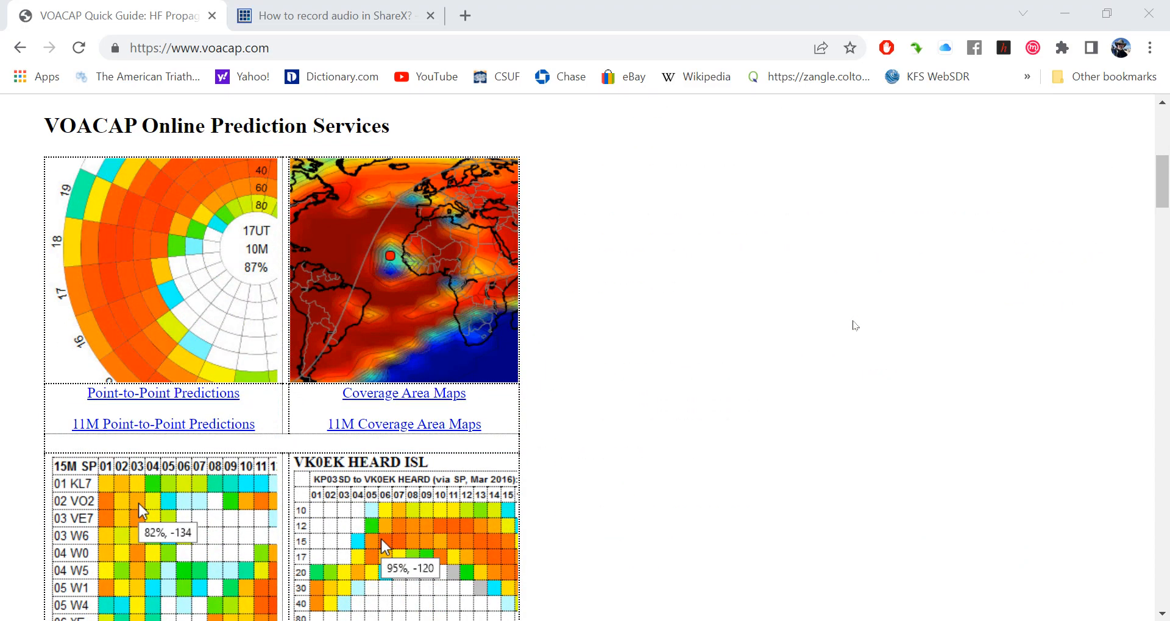
pyautogui.scroll(-16, 854, 326)
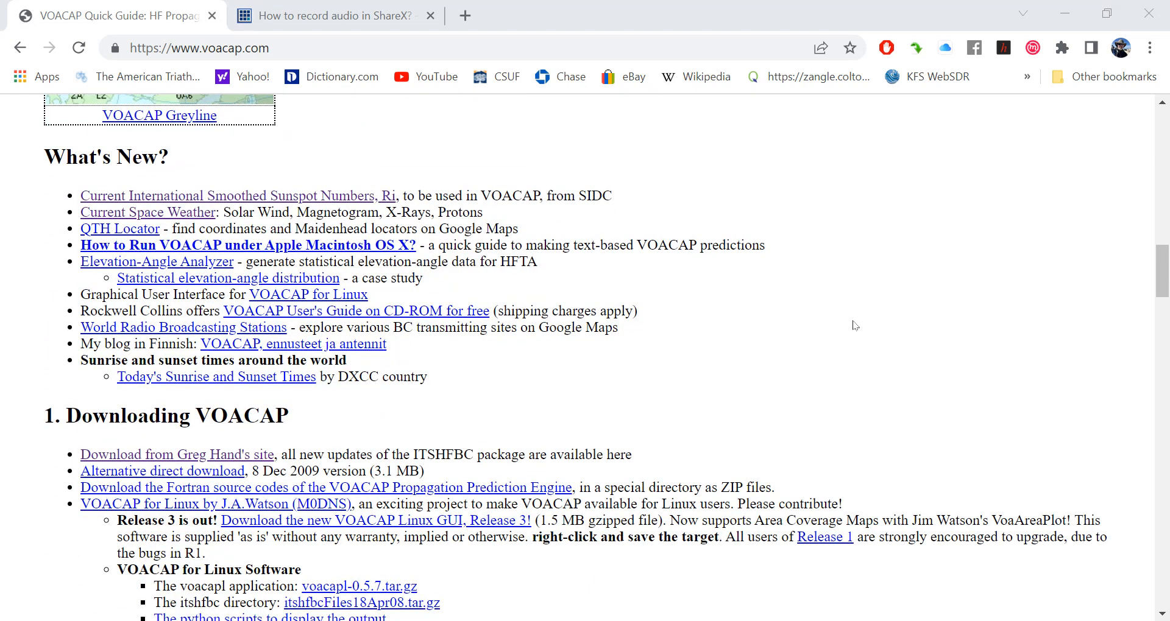
pyautogui.scroll(-1, 855, 326)
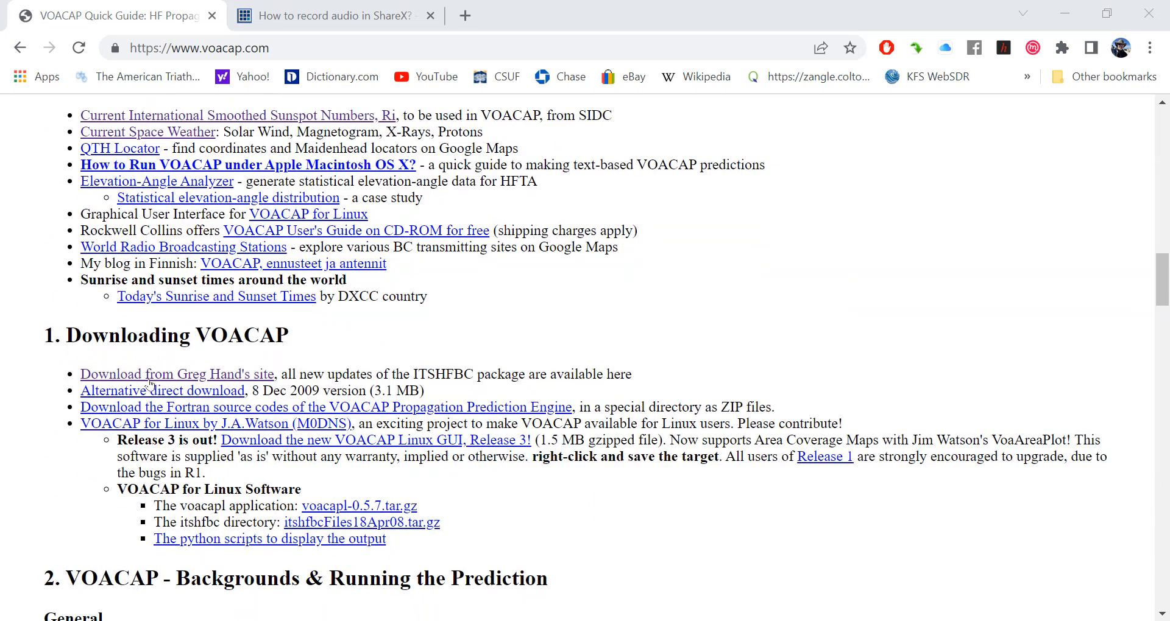
pyautogui.click(136, 376)
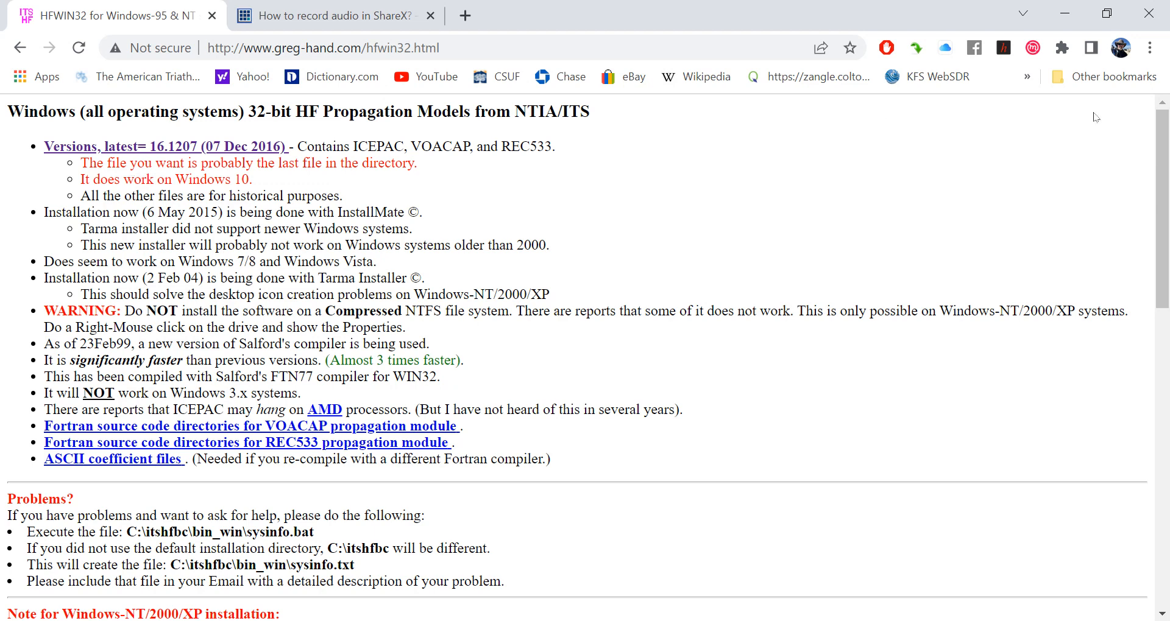
# - Switch from the browser to the desktop's ITS HF Propagation folder and launch VOAAREA
pyautogui.click(1065, 18)
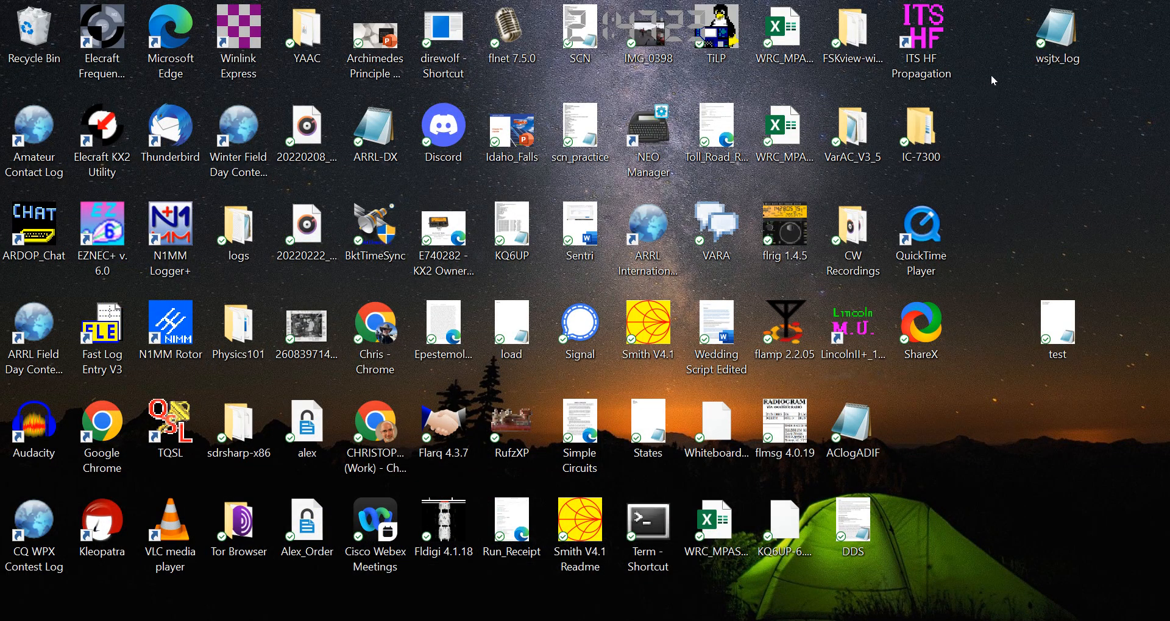
pyautogui.doubleClick(930, 35)
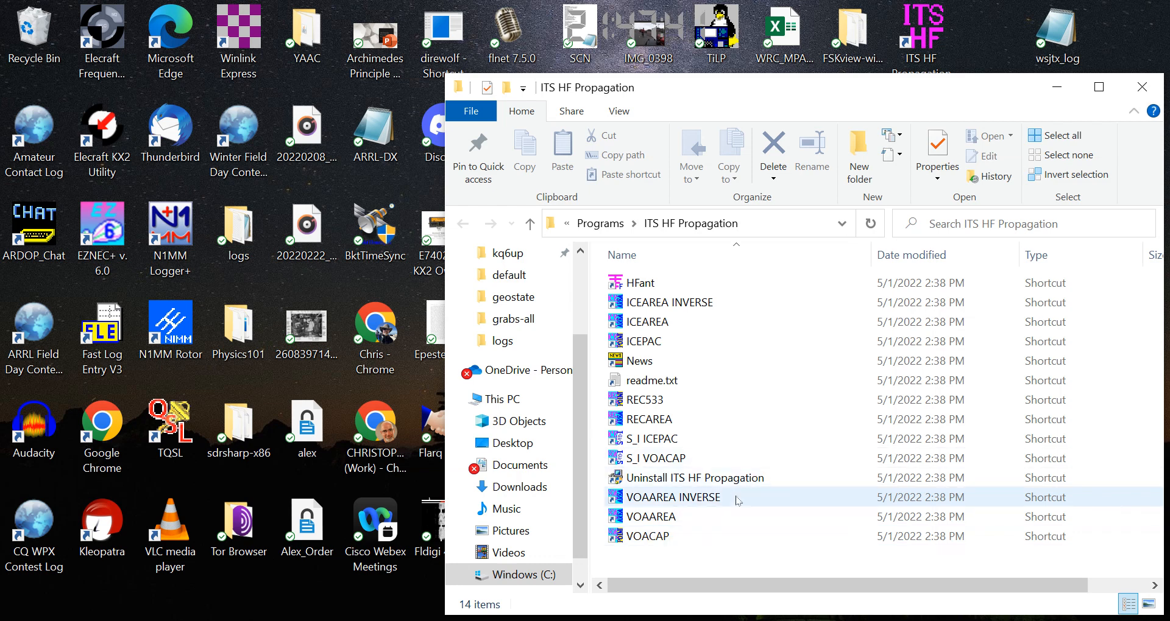
pyautogui.doubleClick(686, 518)
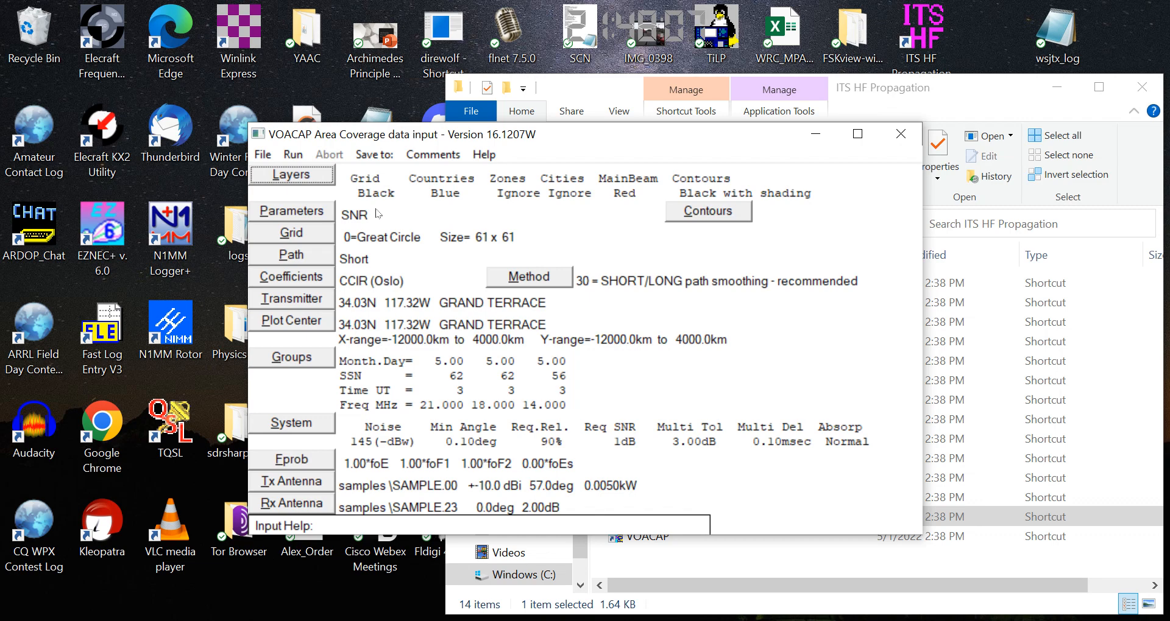
# - Review the parameters available for automatic plotting and accept SNR as the active one
pyautogui.click(291, 210)
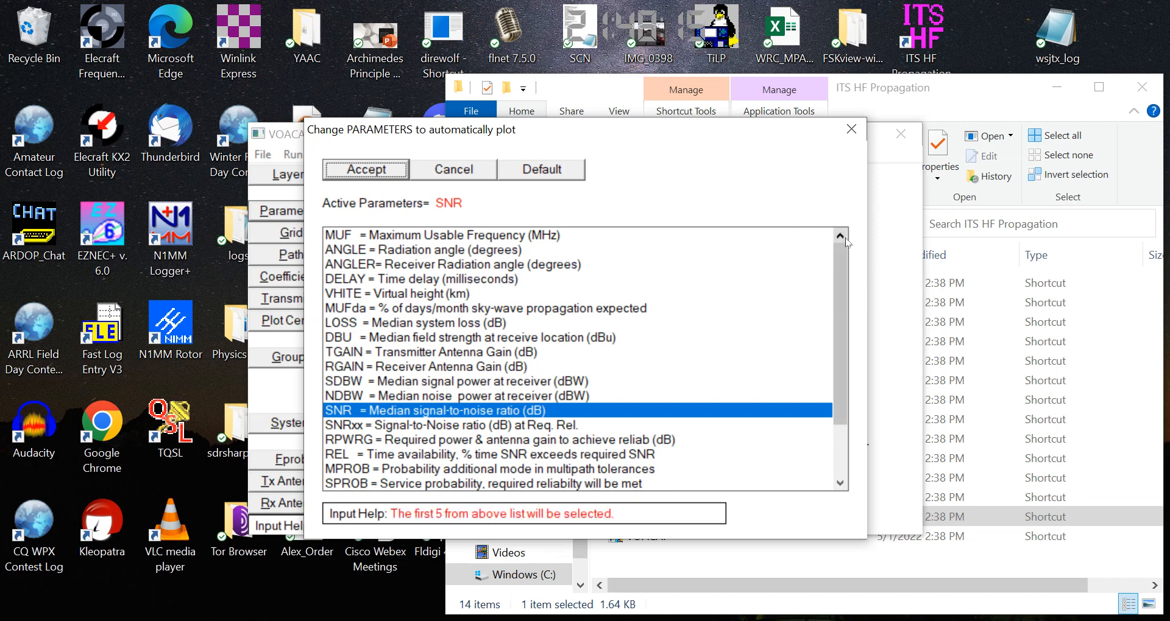
pyautogui.moveTo(842, 251); pyautogui.dragTo(841, 316)
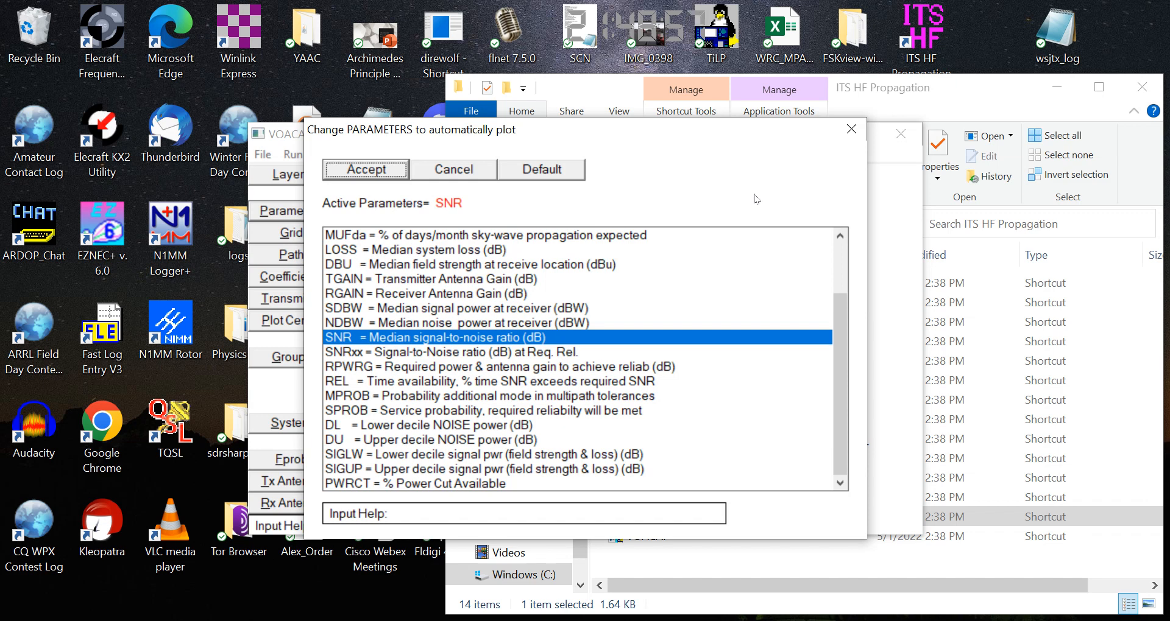
pyautogui.click(399, 169)
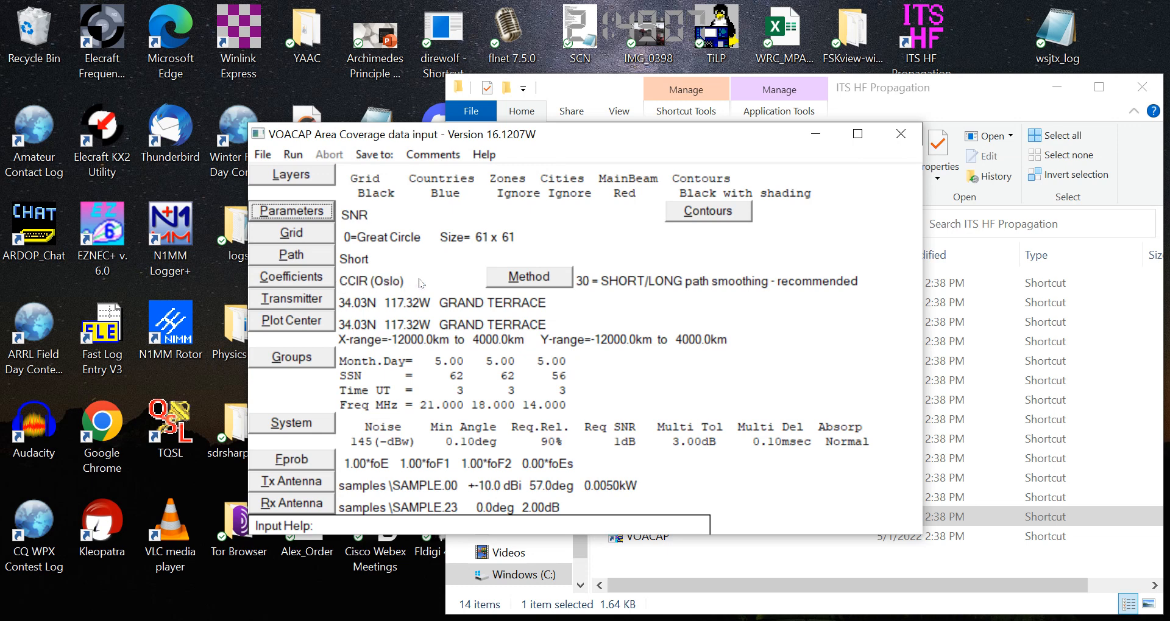
# - Switch the coefficients to URSI 88 (Australian) and back to CCIR (Oslo)
pyautogui.click(319, 279)
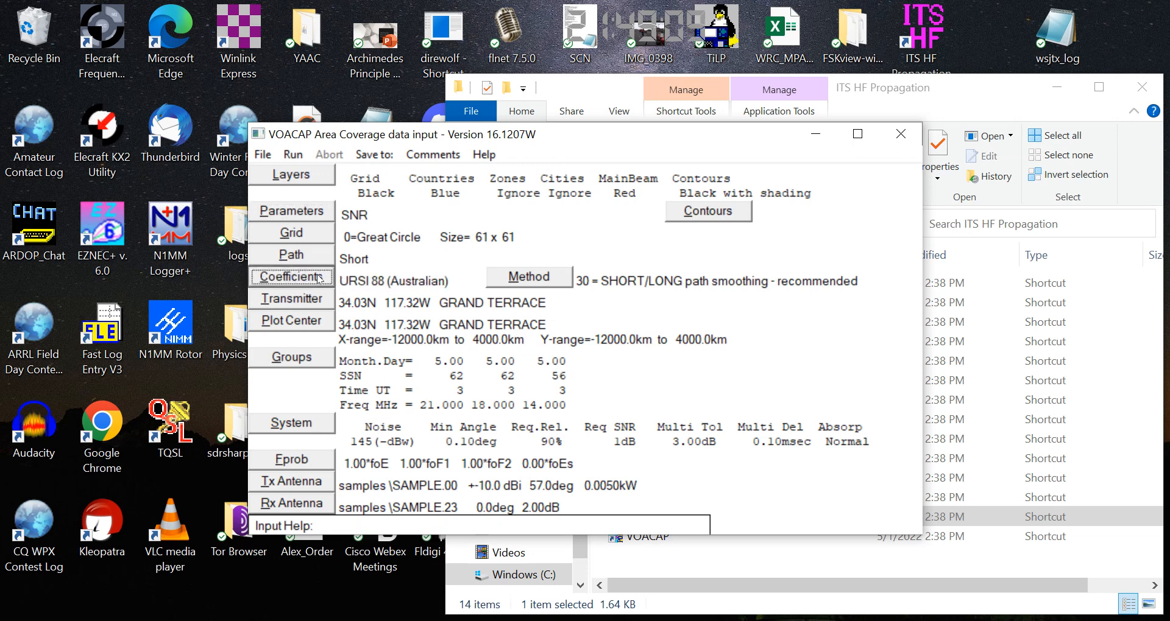
pyautogui.click(319, 279)
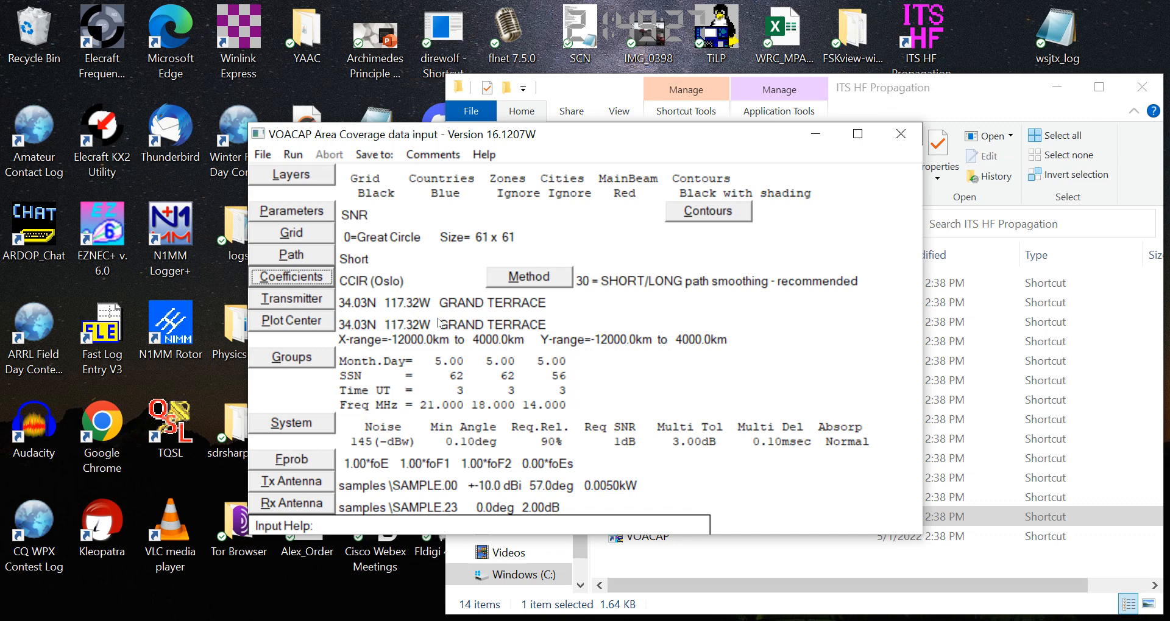
# - Set group 1 to a sunspot number of 72, time 21 UT and frequency 28 MHz
pyautogui.click(360, 354)
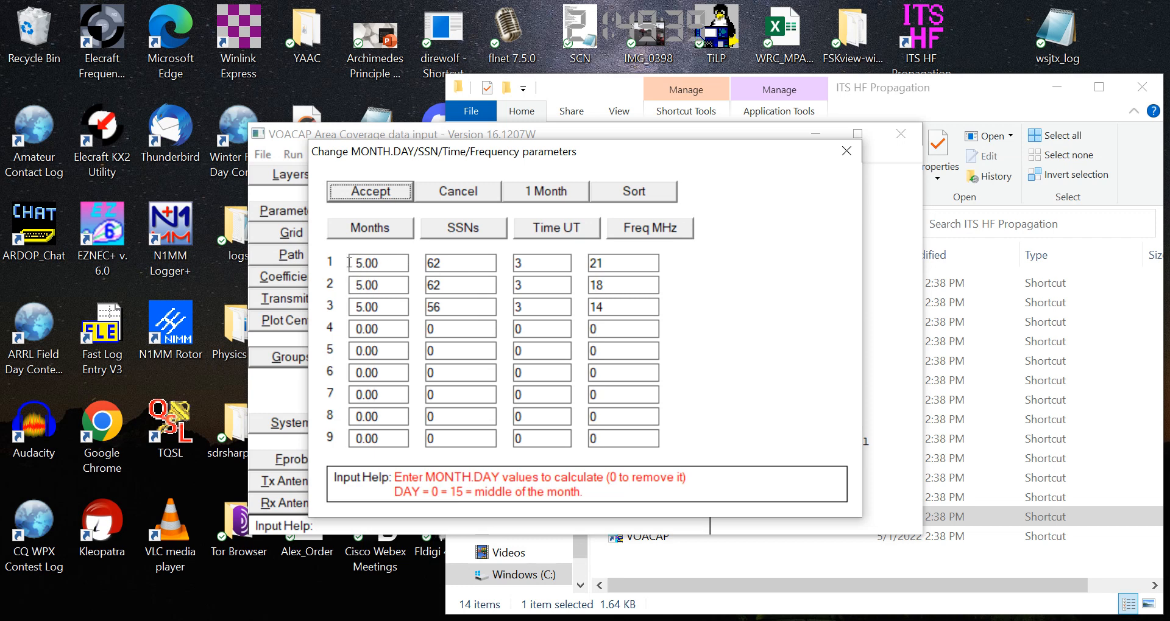
pyautogui.doubleClick(468, 261)
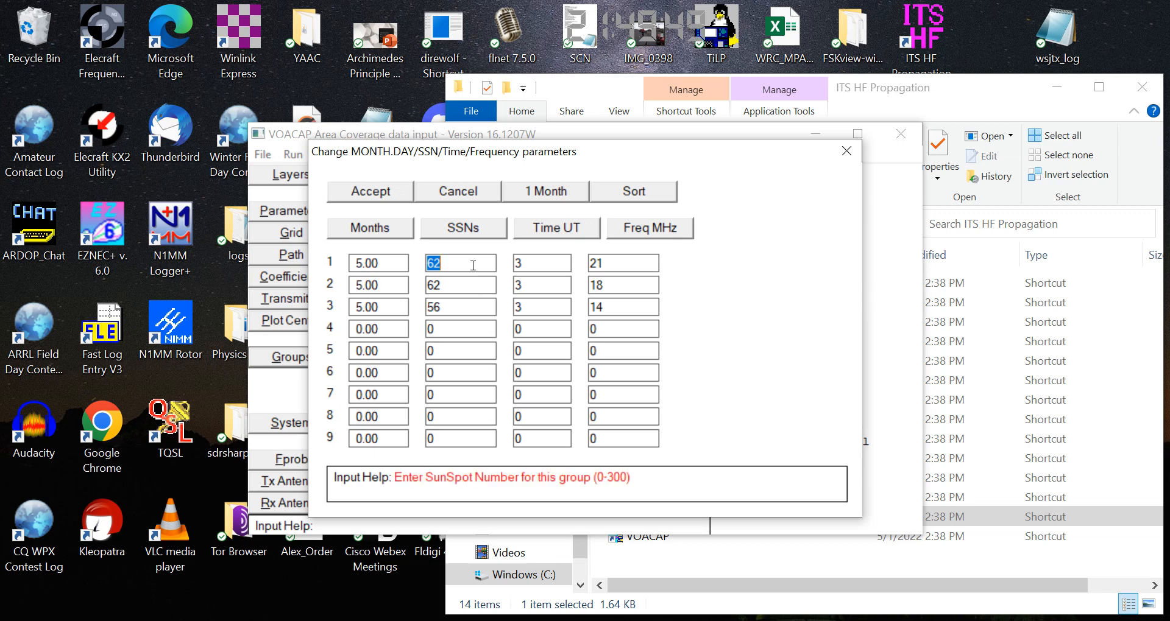
pyautogui.write('72')
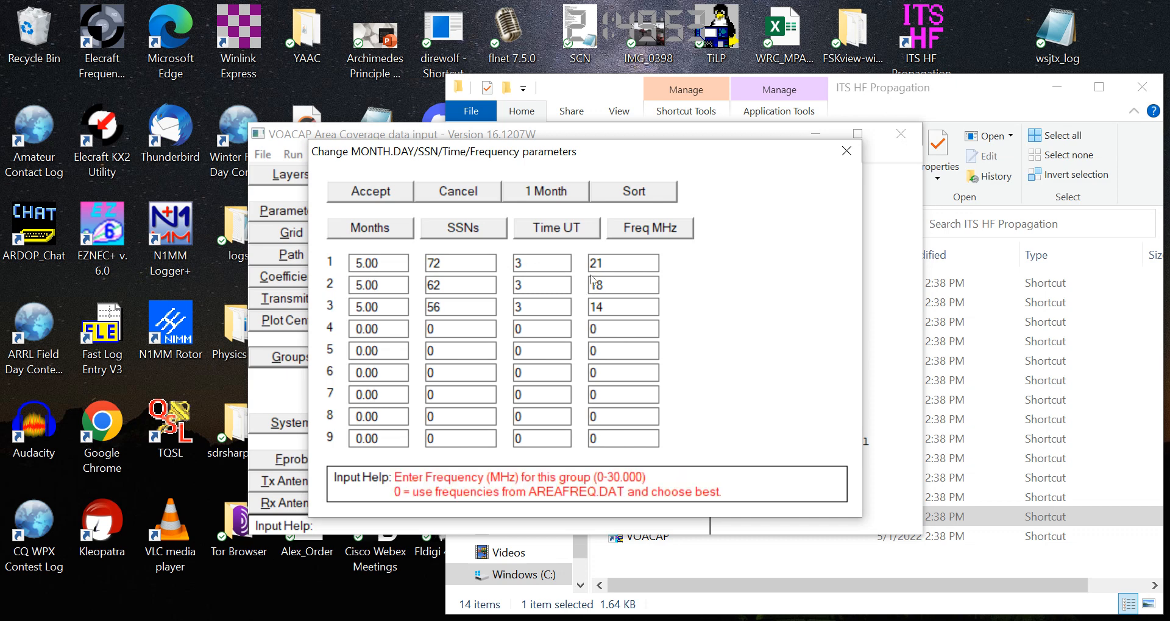
pyautogui.doubleClick(554, 260)
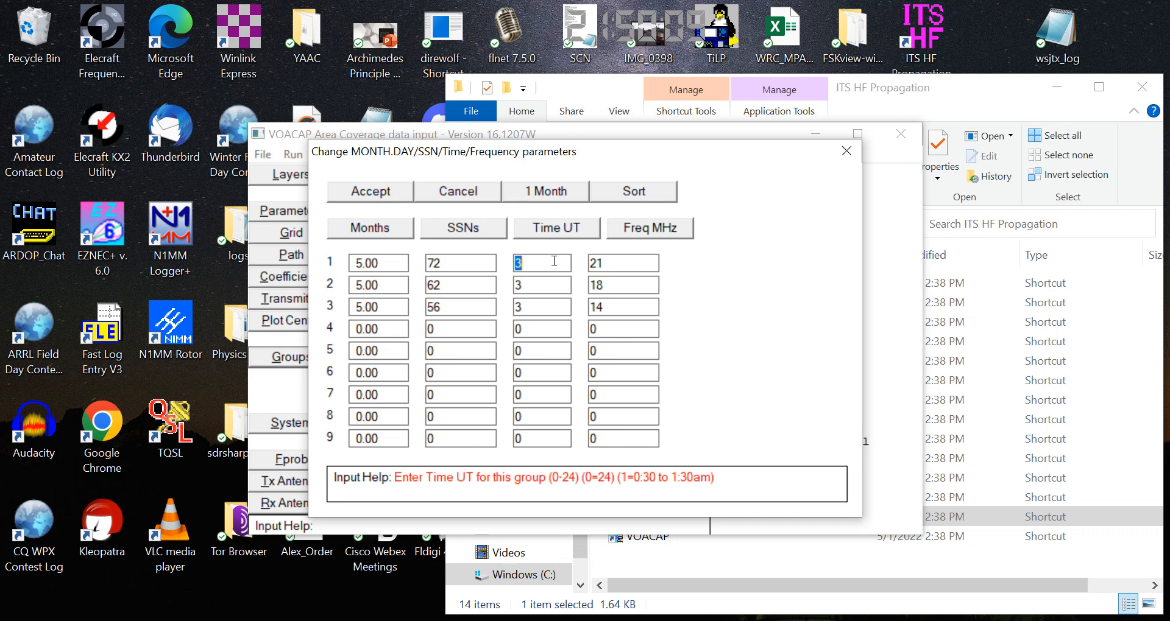
pyautogui.write('21')
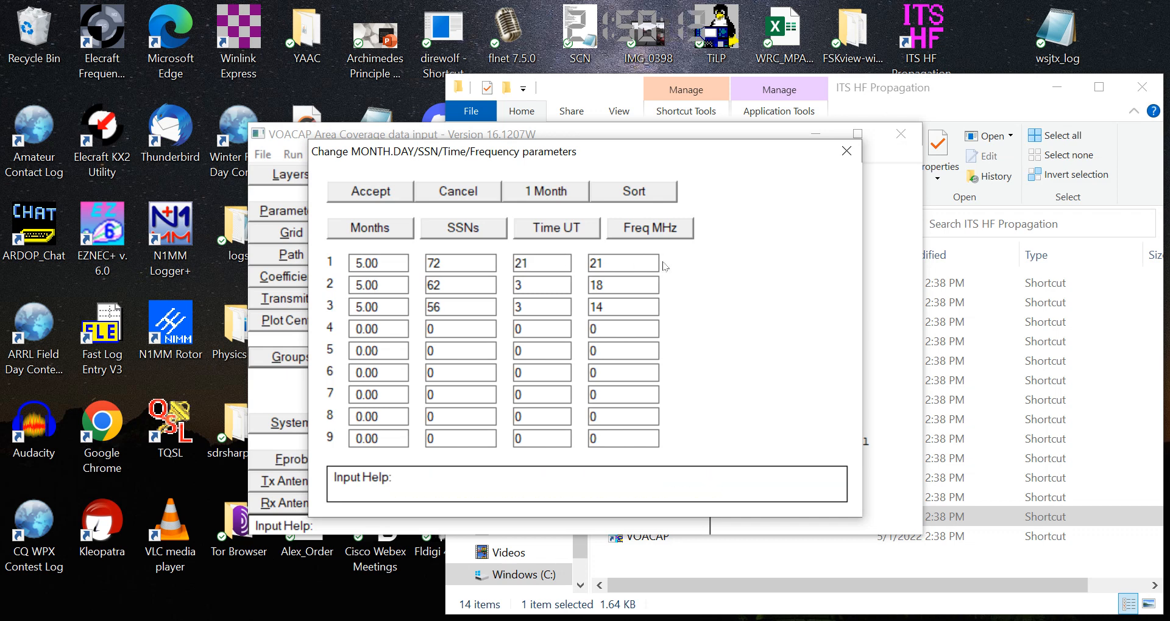
pyautogui.click(643, 261)
pyautogui.write('28')
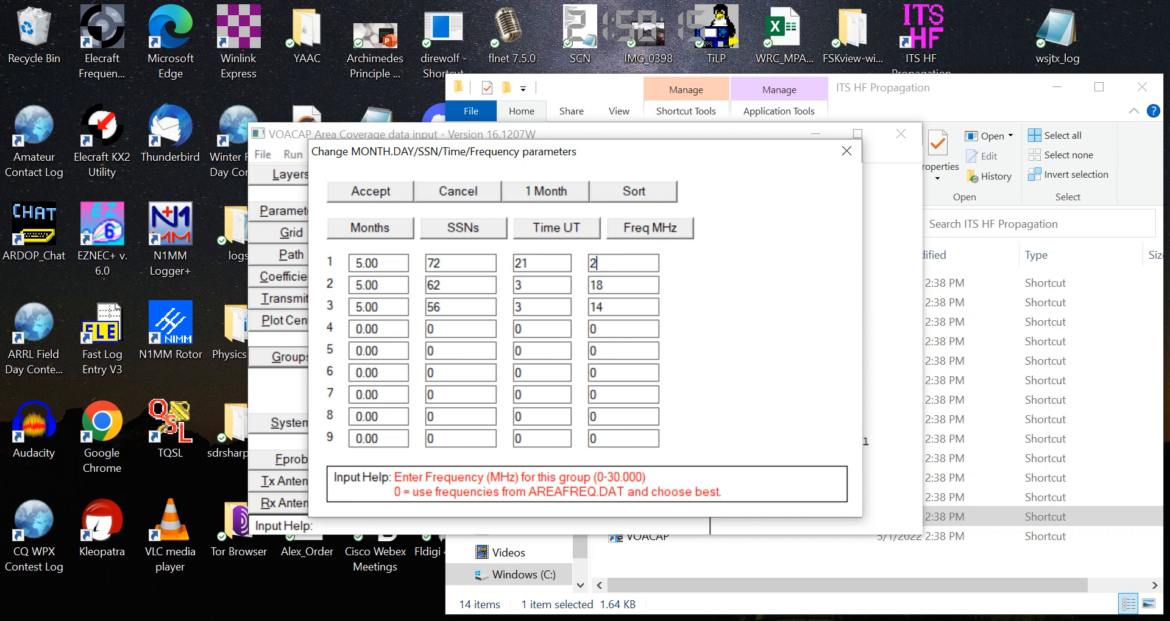
# - Set group 2 to 21 UT and 25 MHz, and group 3 to 21 UT and 21 MHz
pyautogui.click(566, 290)
pyautogui.write('21')
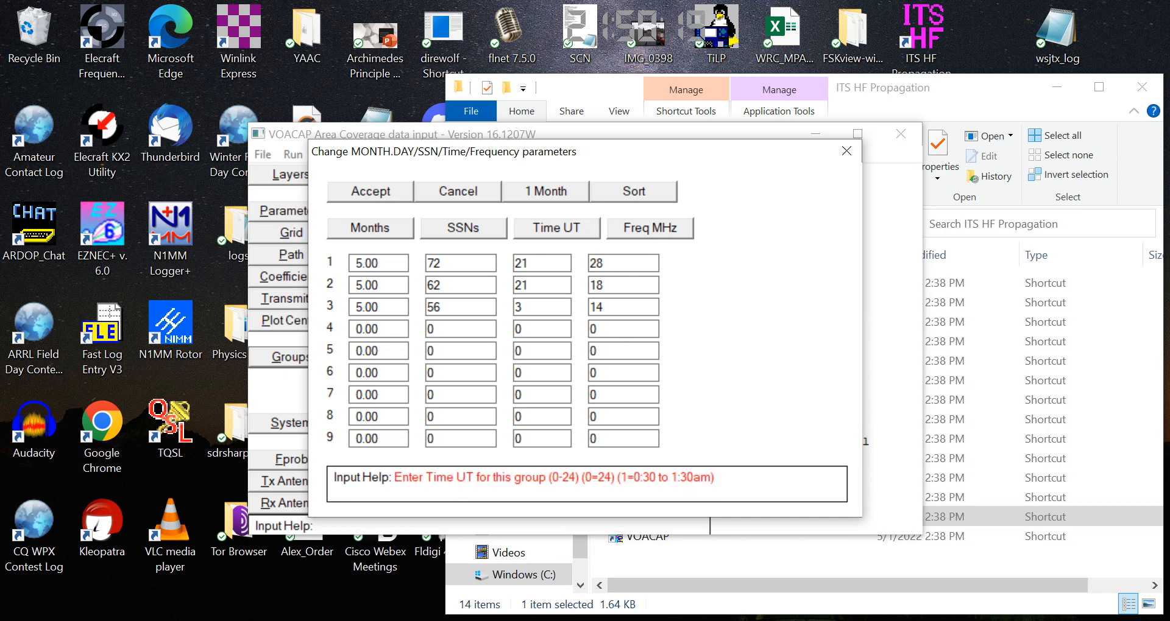
pyautogui.click(625, 284)
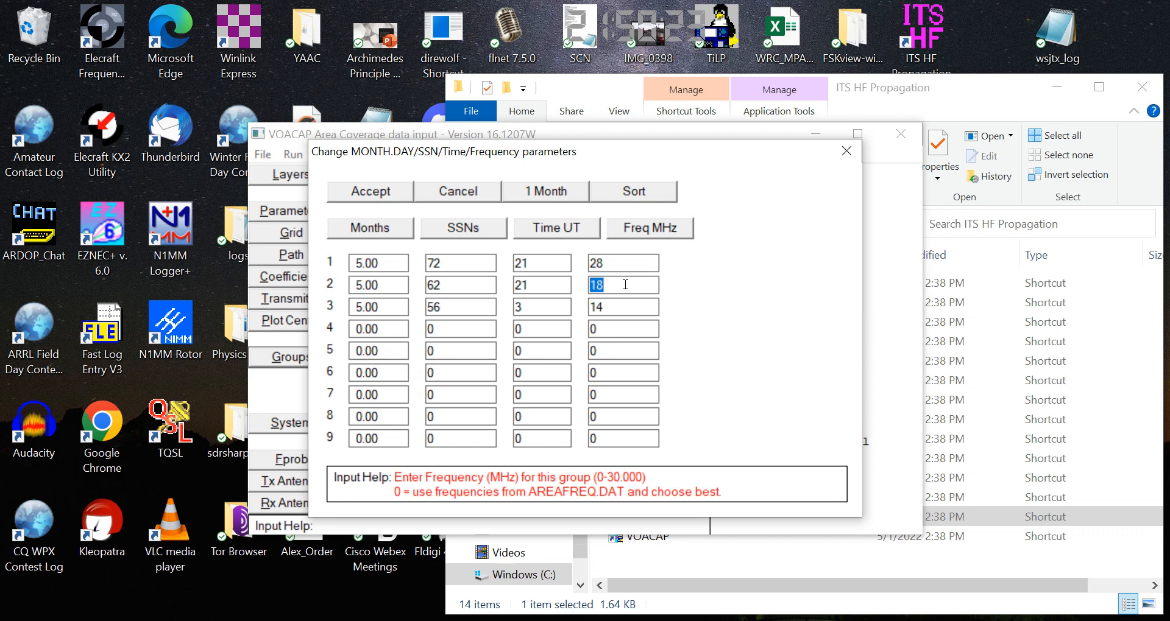
pyautogui.write('25')
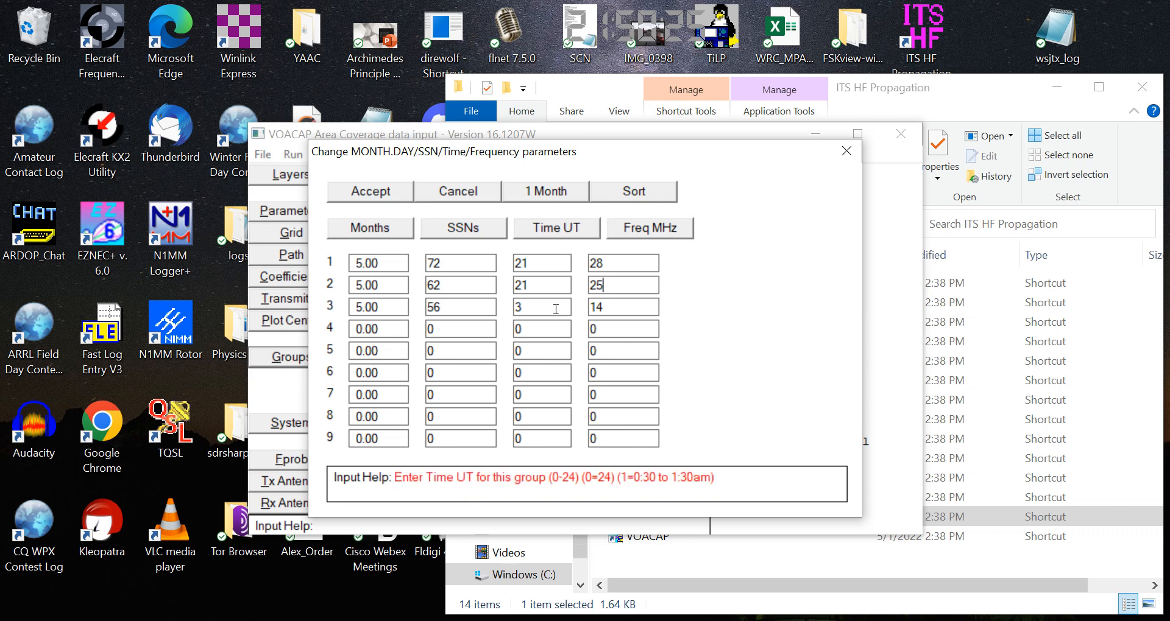
pyautogui.click(554, 308)
pyautogui.write('21')
pyautogui.click(625, 307)
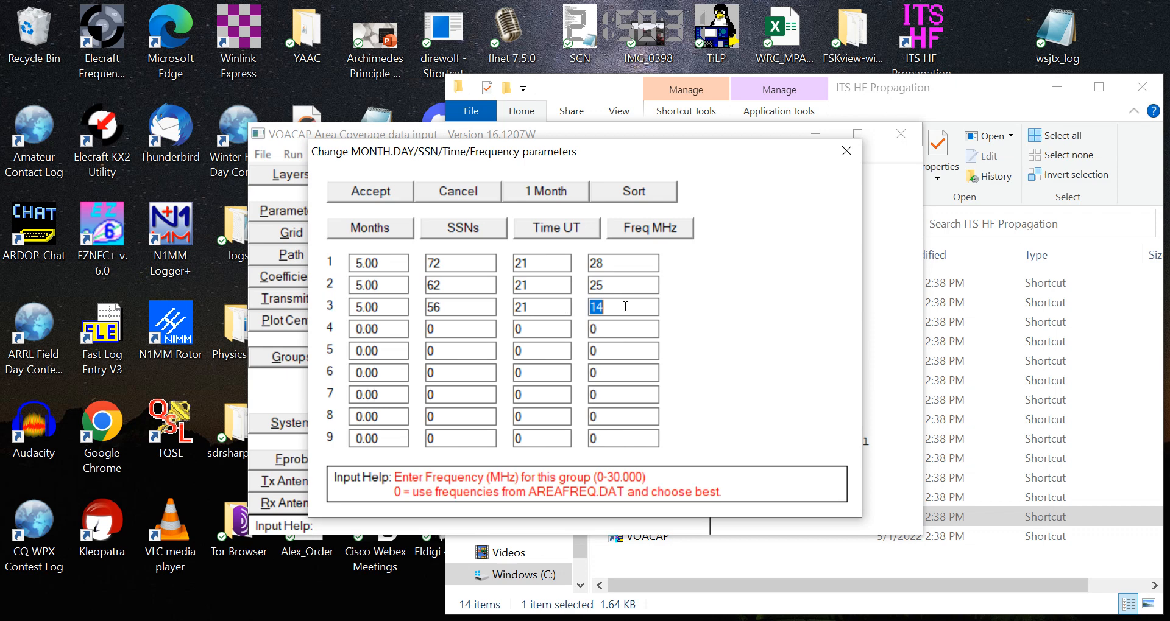
pyautogui.write('21')
# - Set the sunspot number of groups 2 and 3 to 72 and accept the group settings
pyautogui.click(467, 284)
pyautogui.write('72')
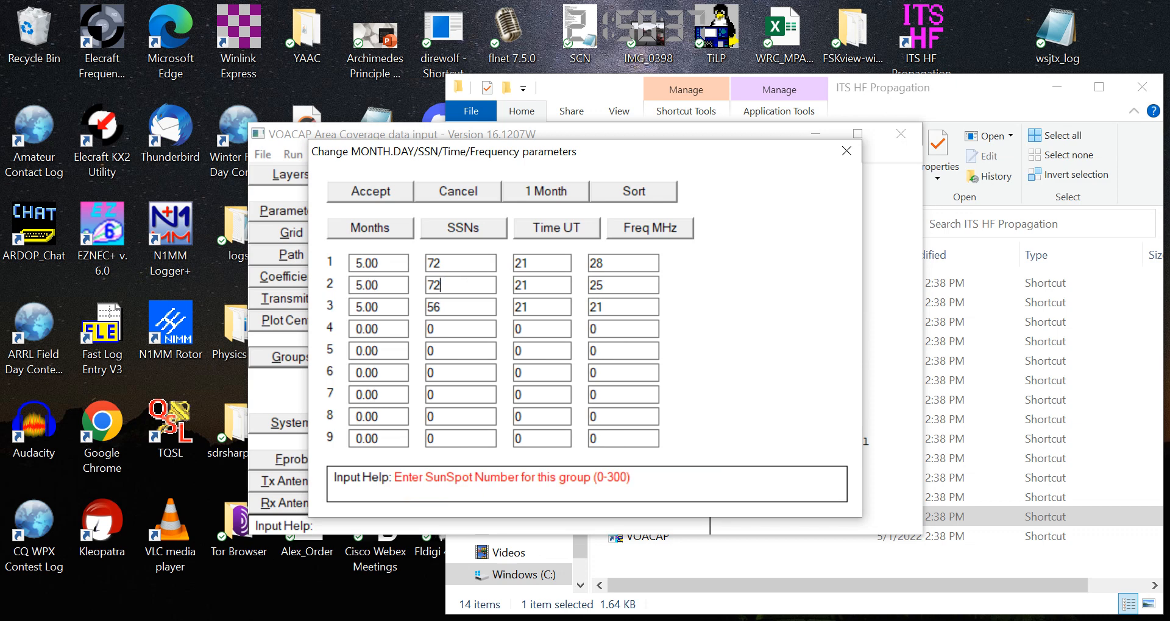
pyautogui.click(463, 306)
pyautogui.write('72')
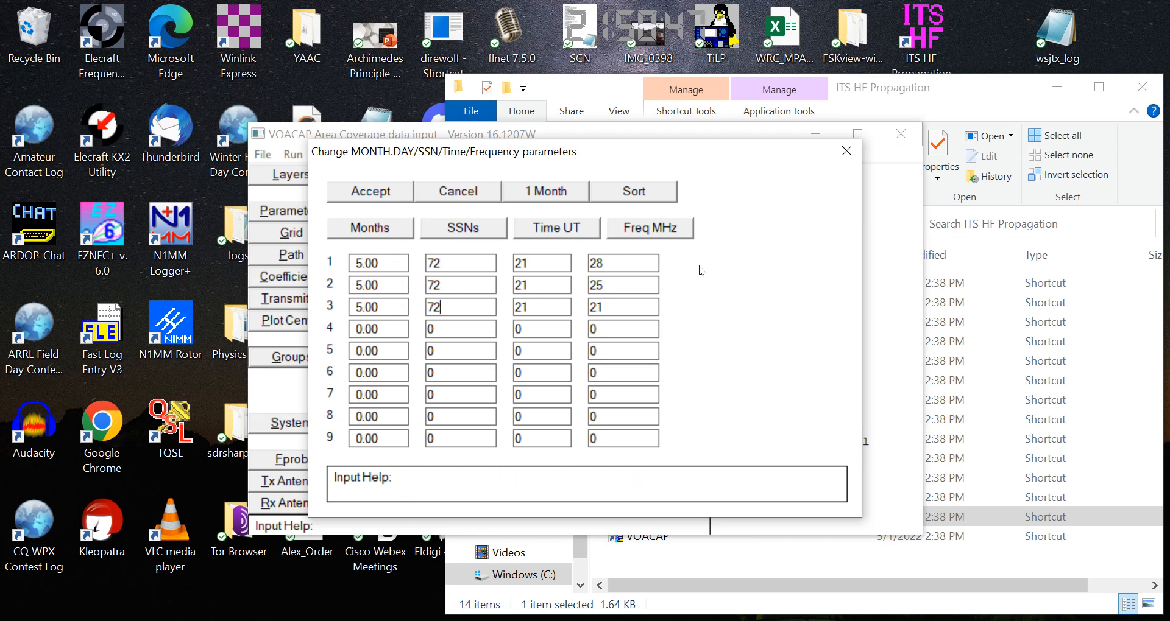
pyautogui.click(378, 191)
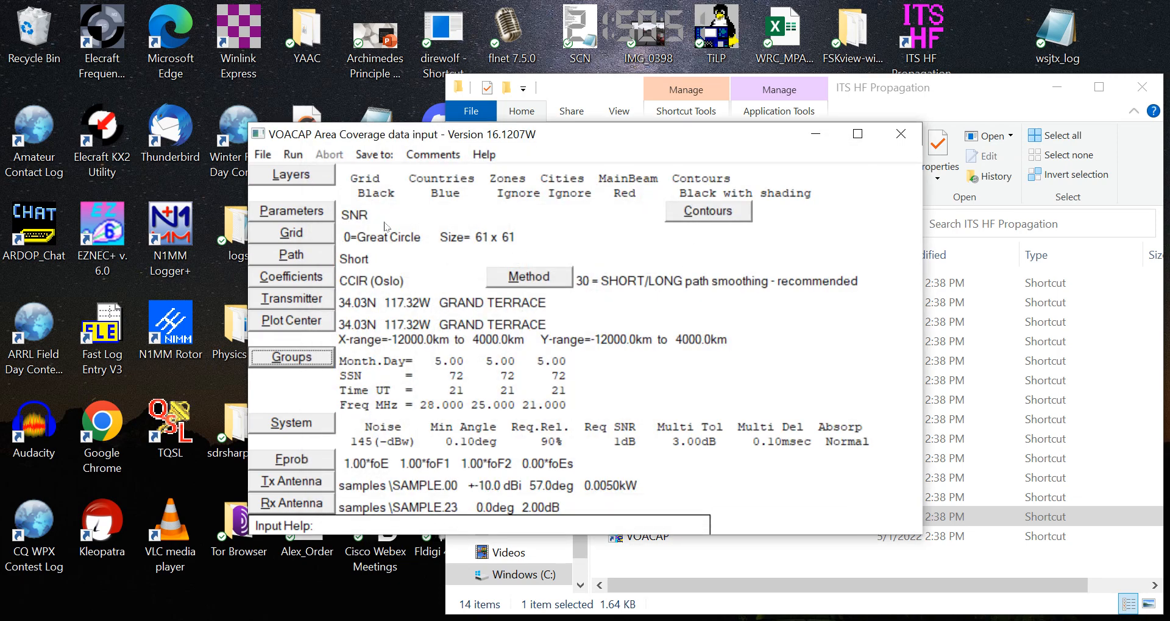
# - Review the system parameters for noise, takeoff angle, reliability and absorption model, and accept them as they are
pyautogui.click(292, 425)
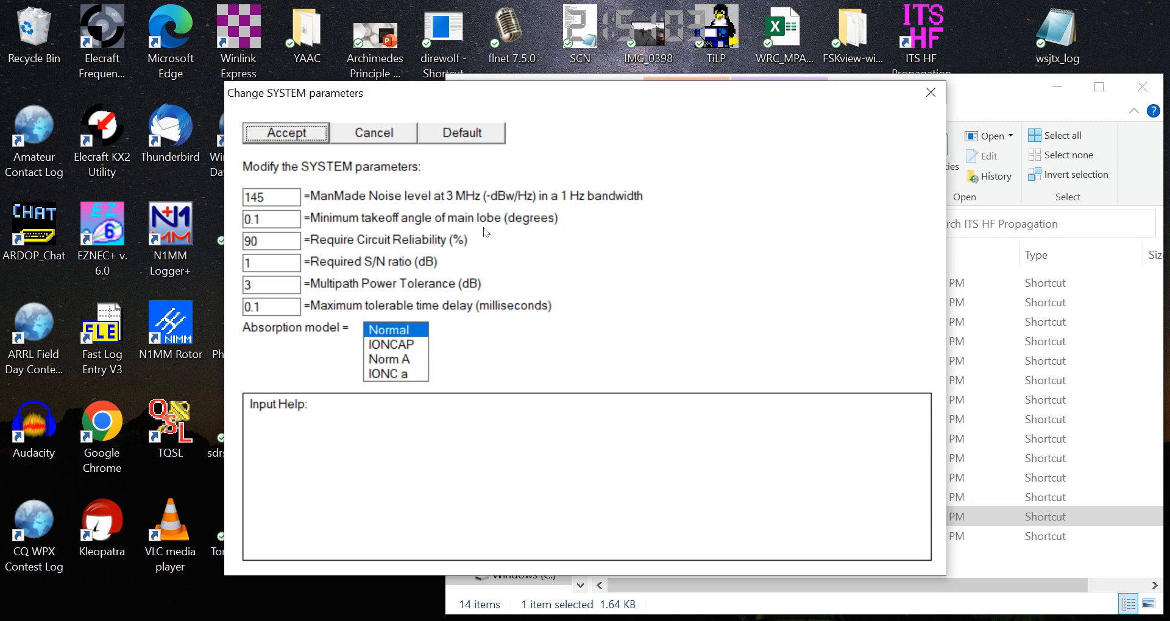
pyautogui.click(312, 133)
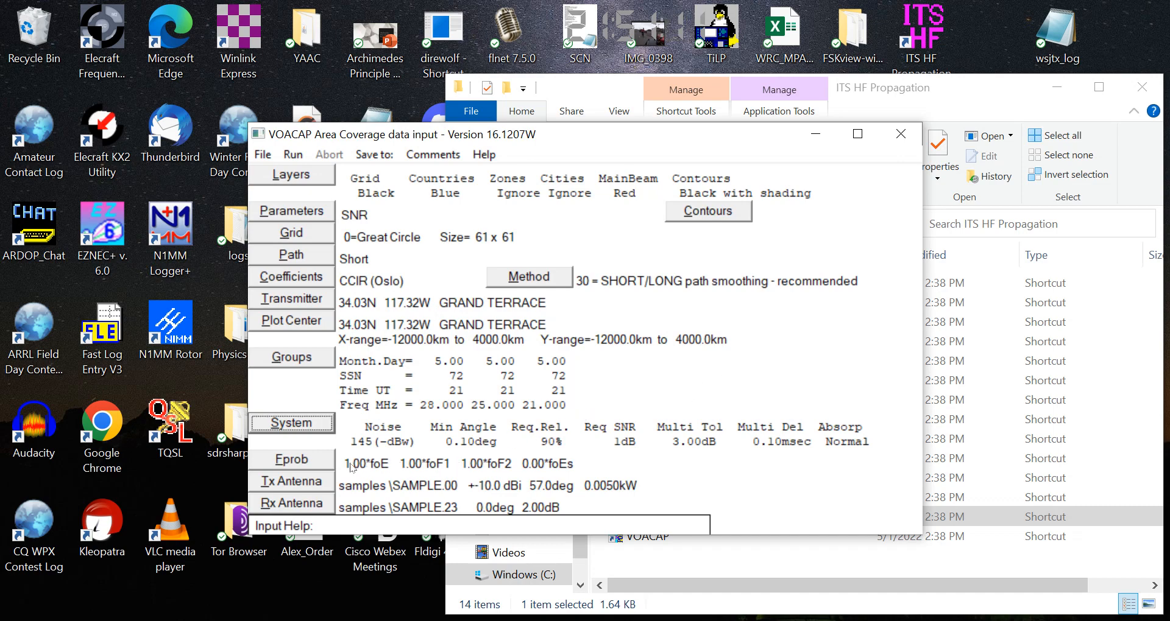
# - Browse the antenna files in the samples directory for the transmit antenna and leave without choosing one
pyautogui.click(323, 483)
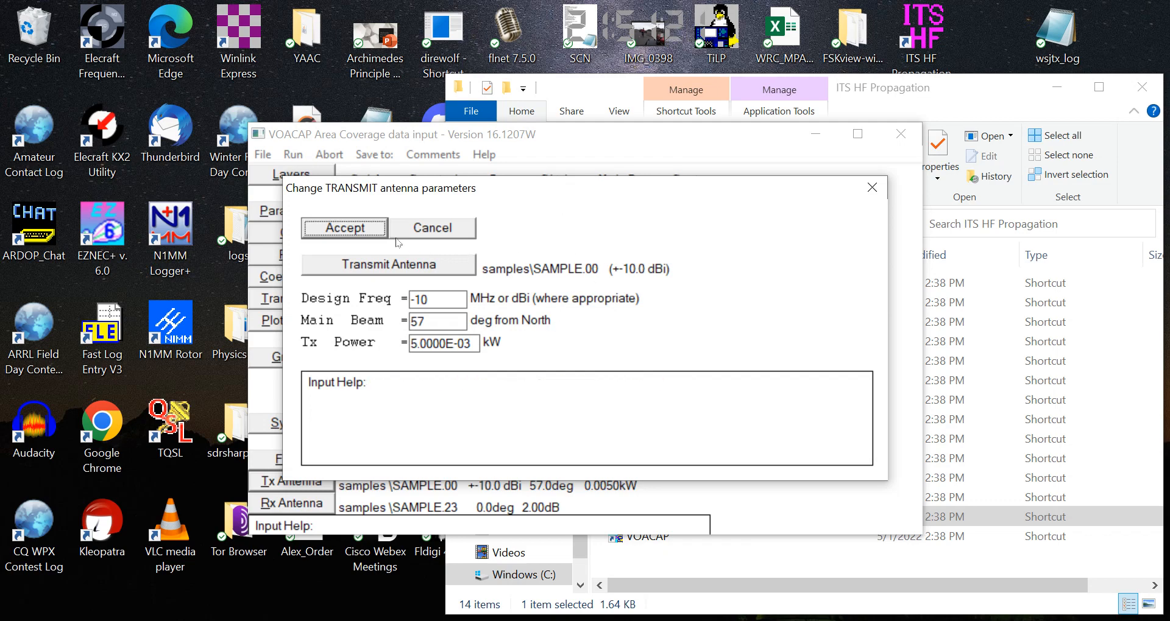
pyautogui.click(357, 267)
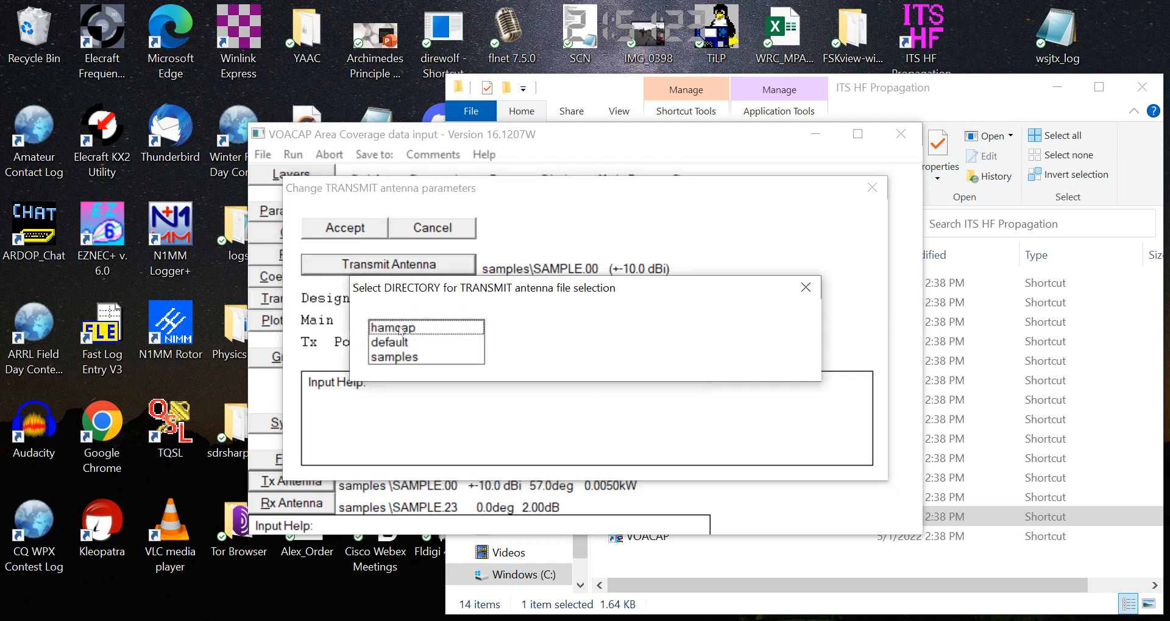
pyautogui.doubleClick(408, 359)
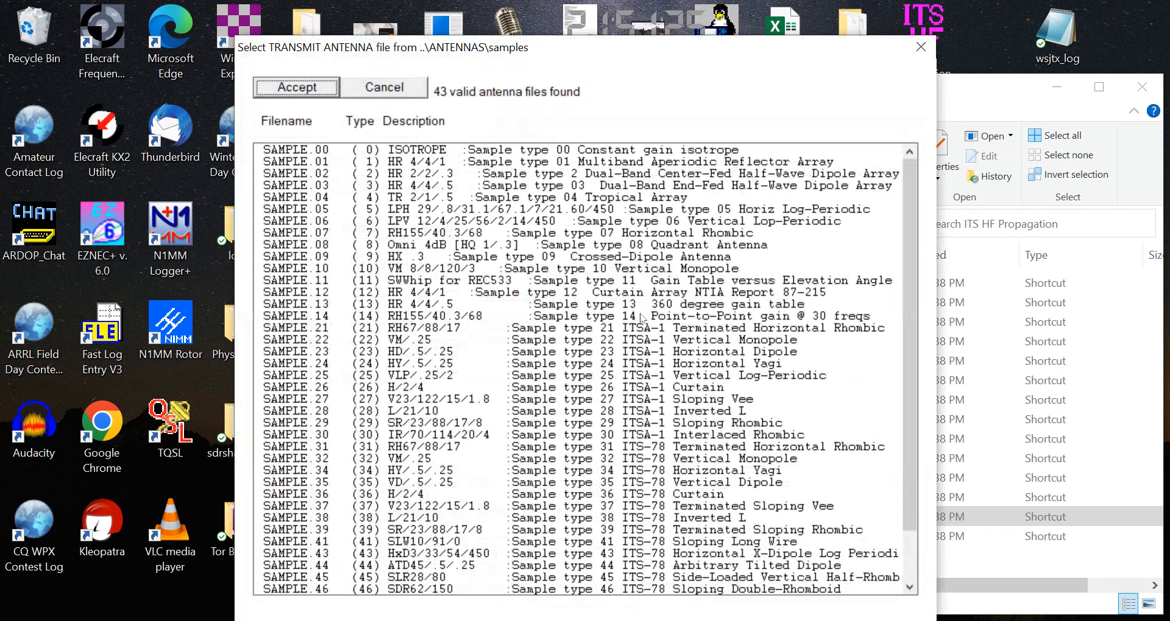
pyautogui.scroll(-5, 586, 206)
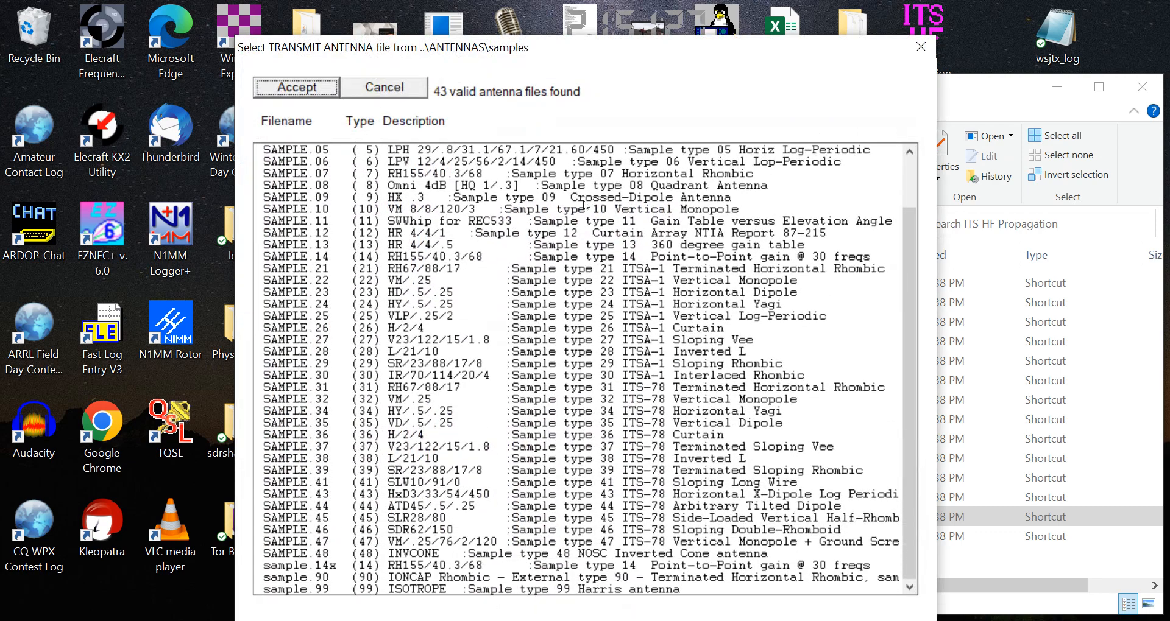
pyautogui.scroll(2, 915, 255)
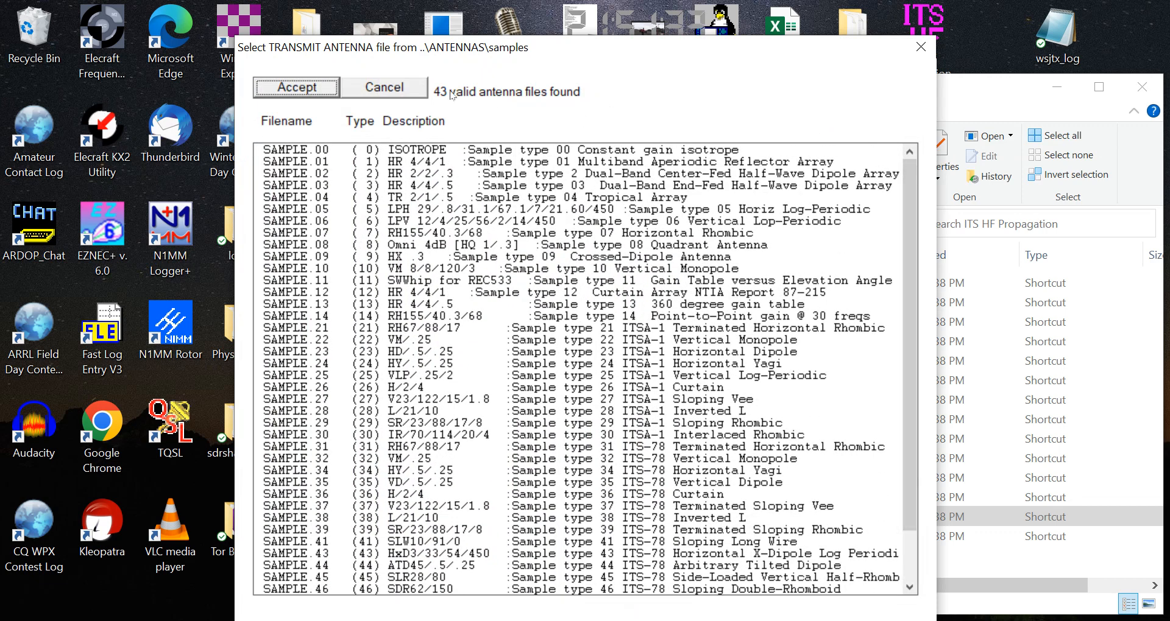
pyautogui.click(405, 90)
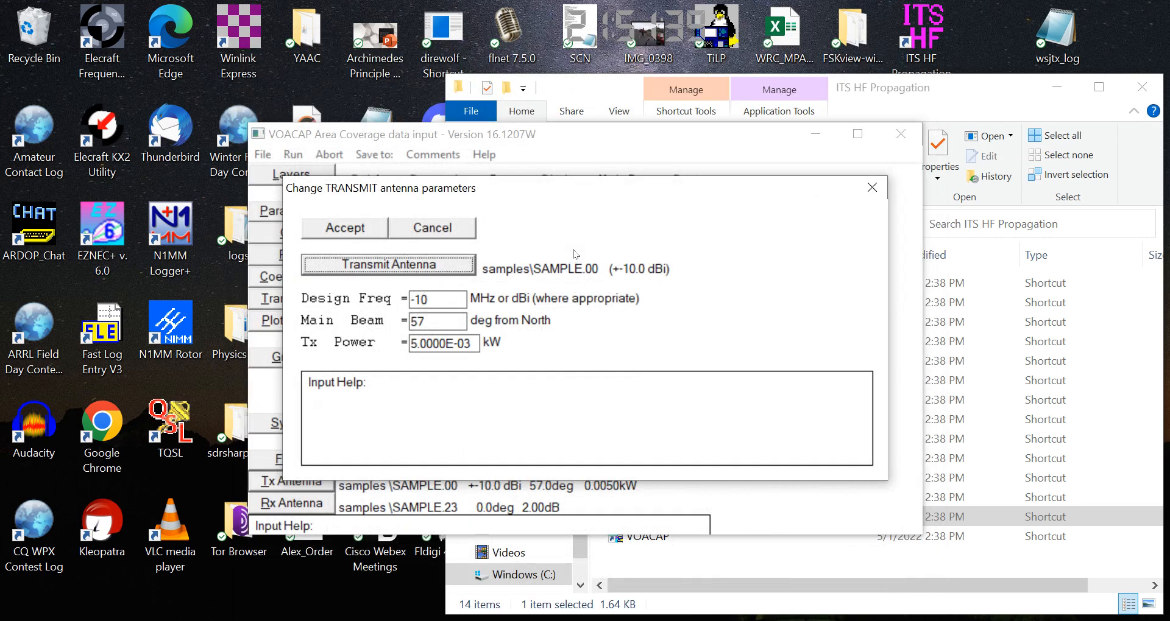
# - Set the transmit antenna's Tx Power to .005 kW and accept the transmit antenna parameters
pyautogui.moveTo(452, 297)
pyautogui.click(475, 344)
pyautogui.moveTo(475, 344); pyautogui.dragTo(380, 355)
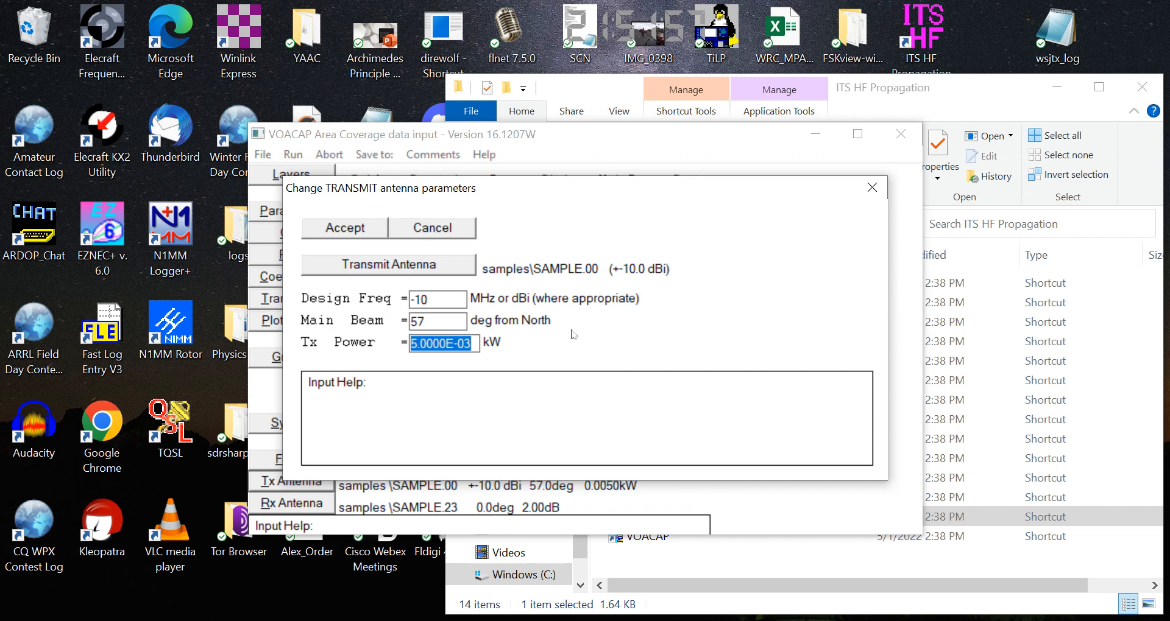
pyautogui.write('.0')
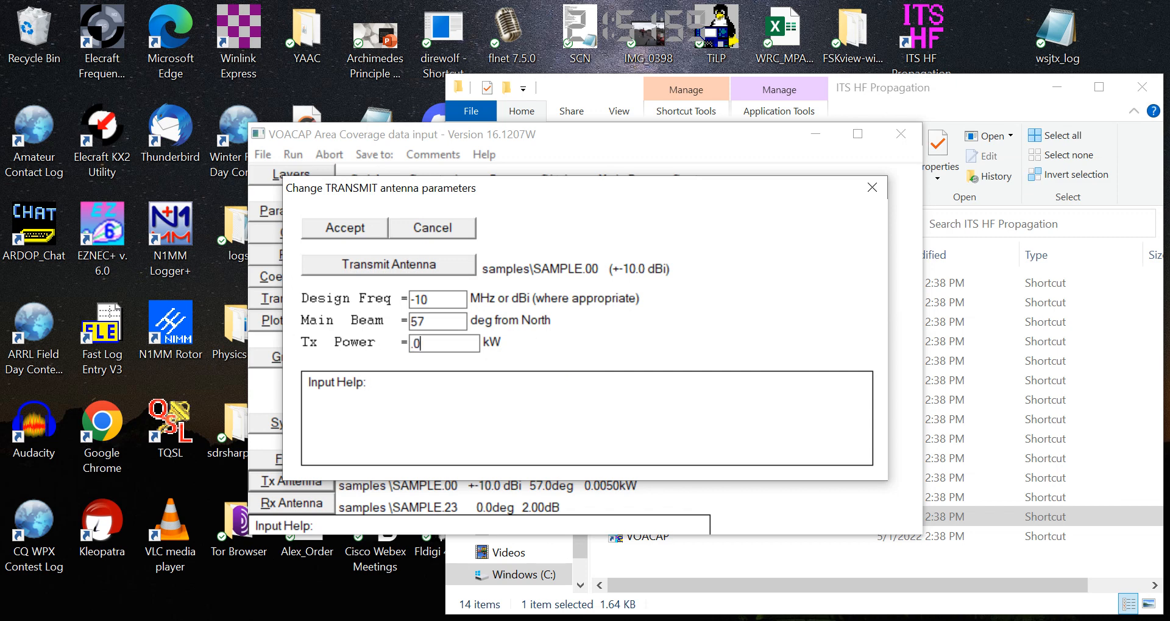
pyautogui.write('05')
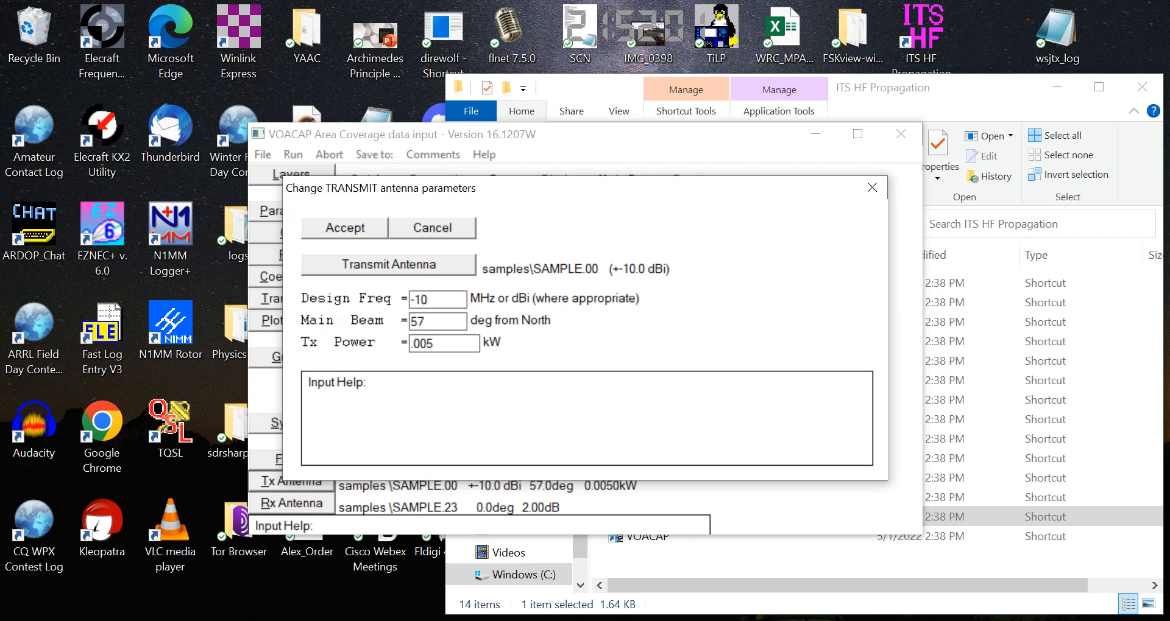
pyautogui.click(352, 230)
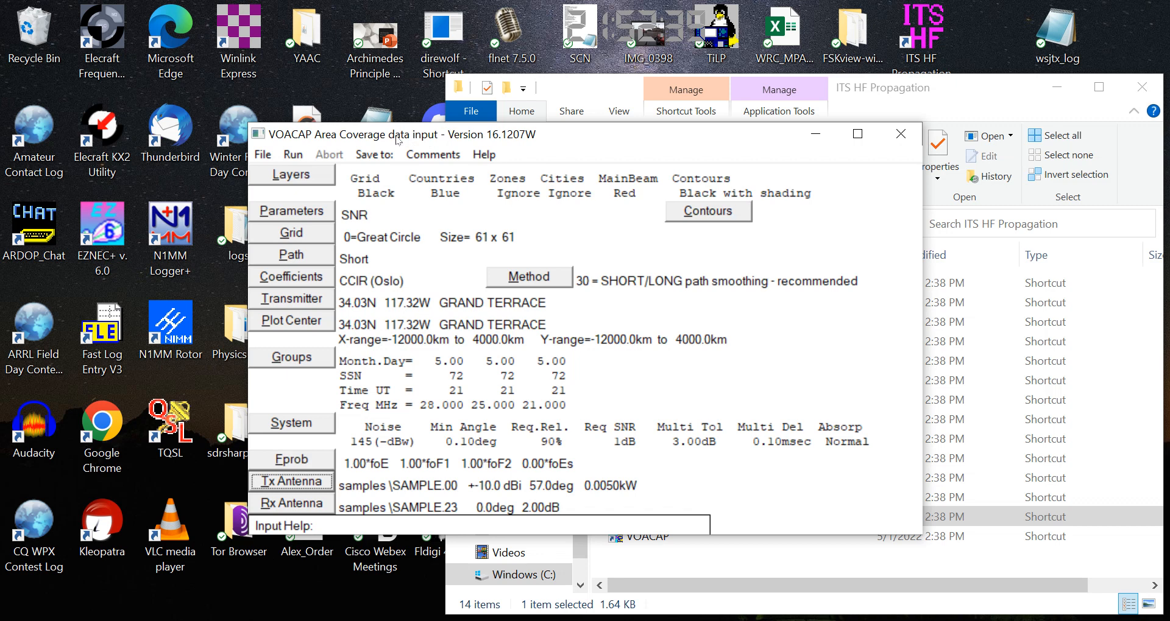
# - Save the input data as temp.VOA and calculate the area coverage
pyautogui.click(291, 155)
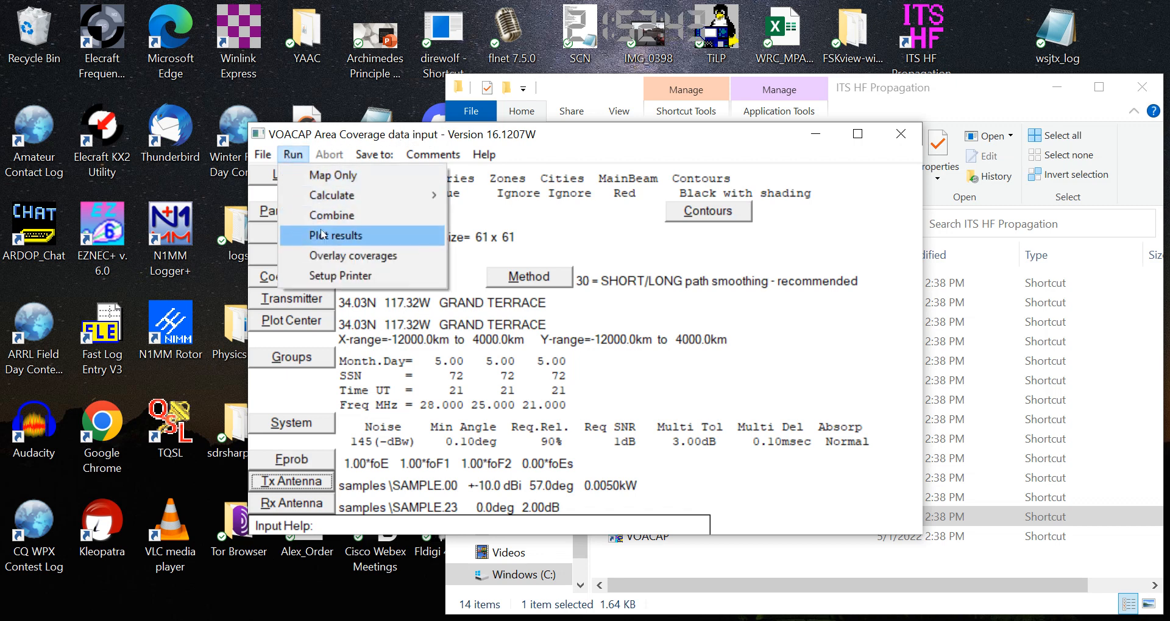
pyautogui.moveTo(405, 198)
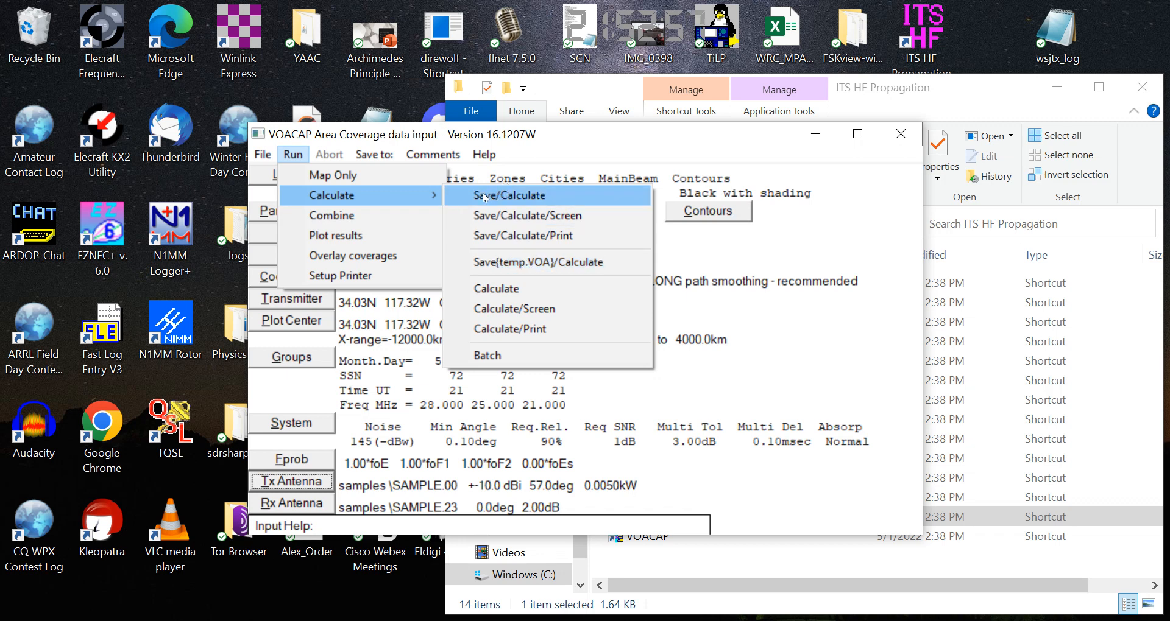
pyautogui.click(494, 261)
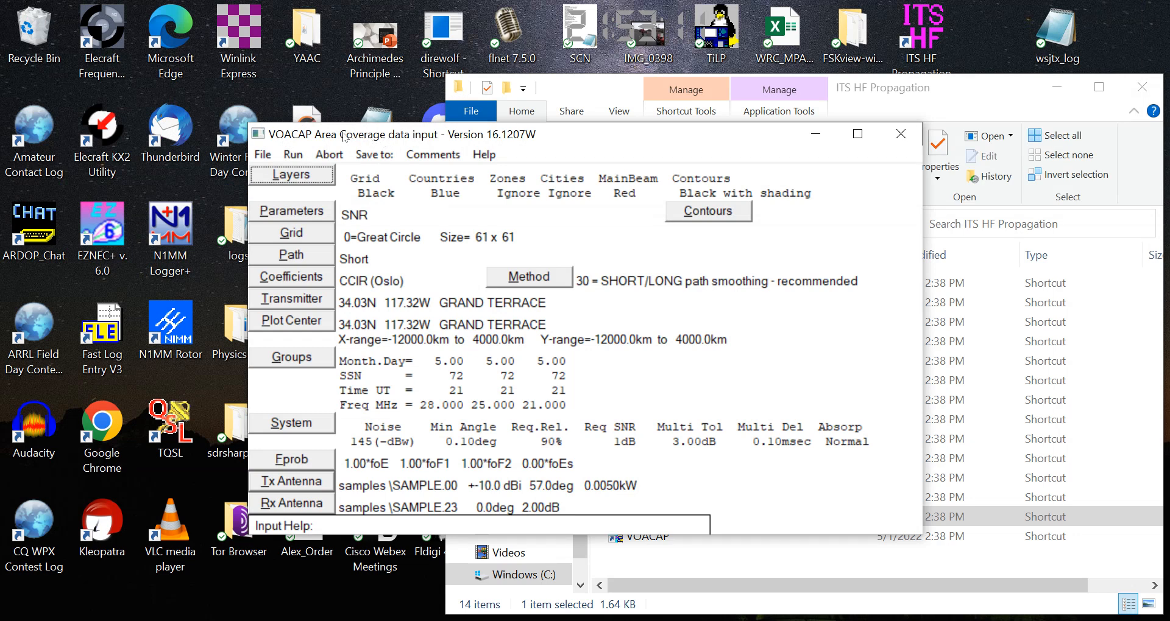
# - Open the calculated grid file temp.vg1 from the default area data folder for plotting
pyautogui.click(292, 155)
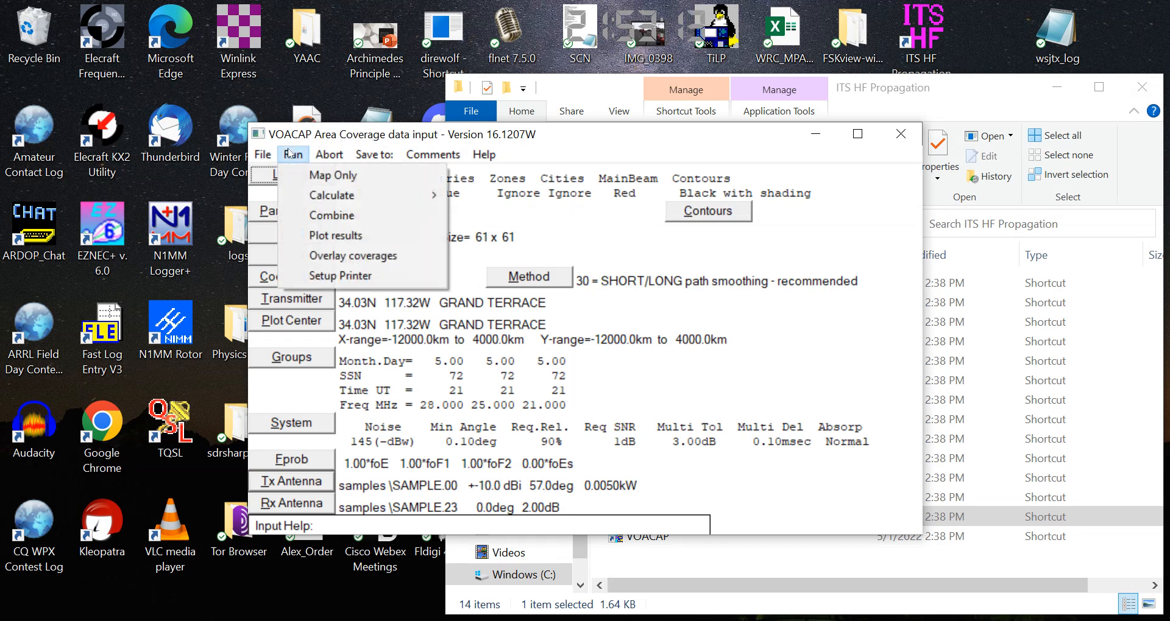
pyautogui.click(332, 235)
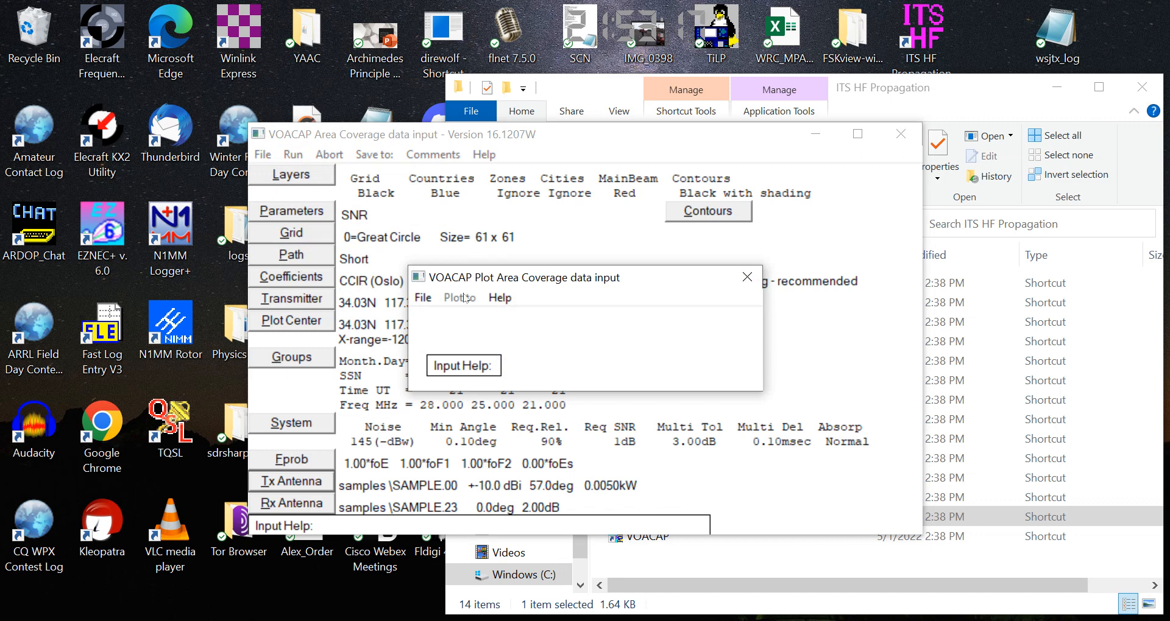
pyautogui.click(423, 298)
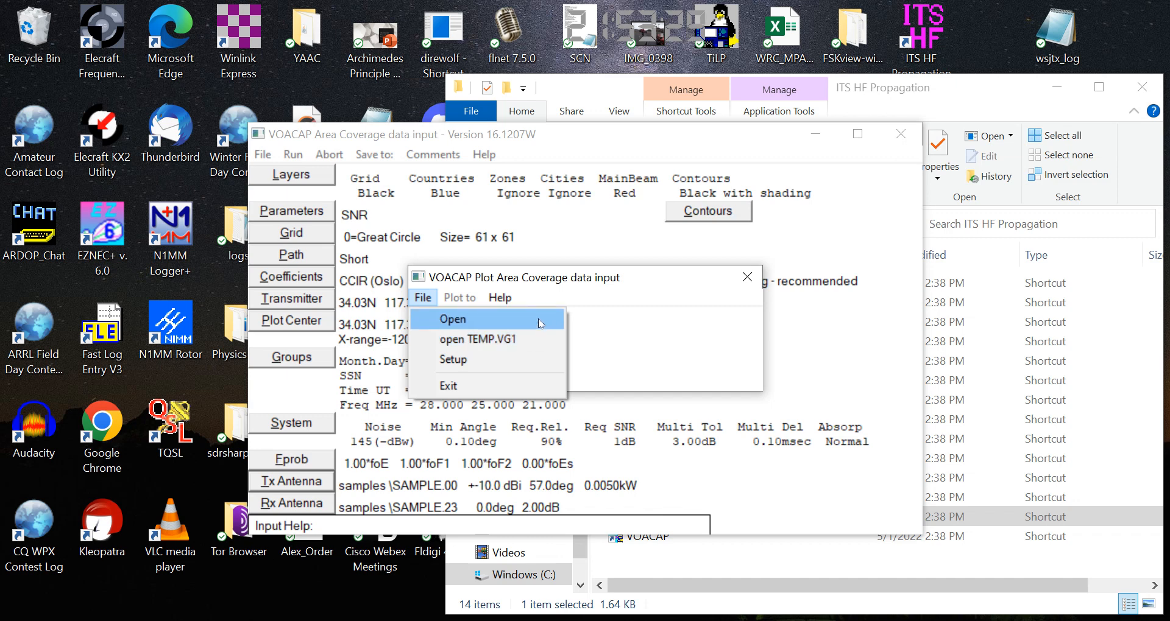
pyautogui.click(506, 323)
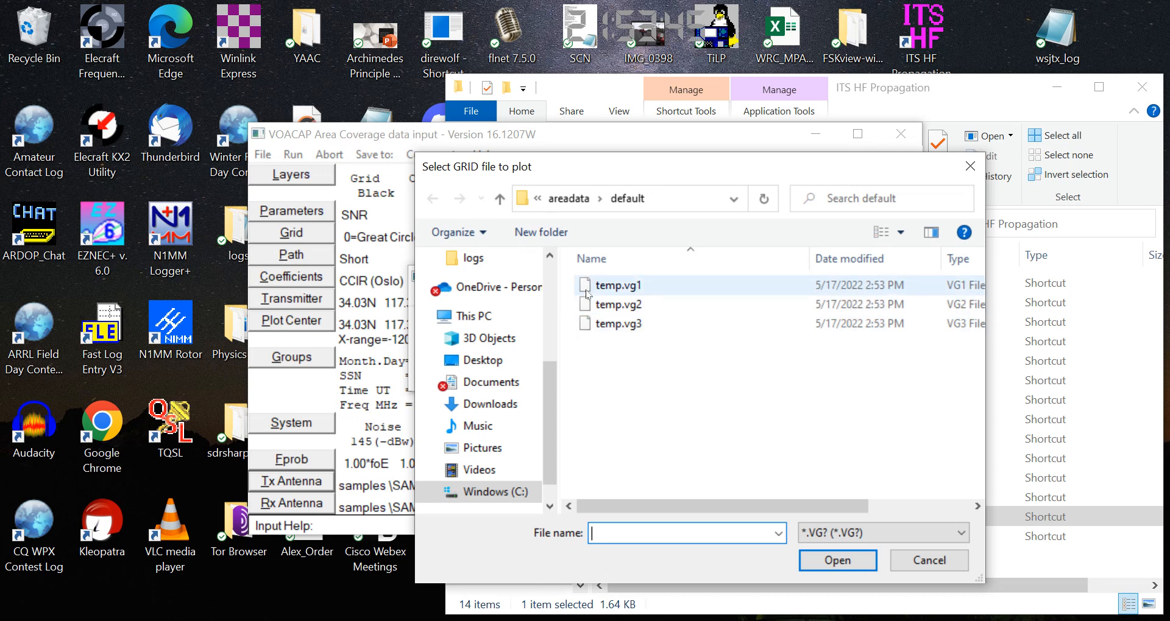
pyautogui.click(707, 289)
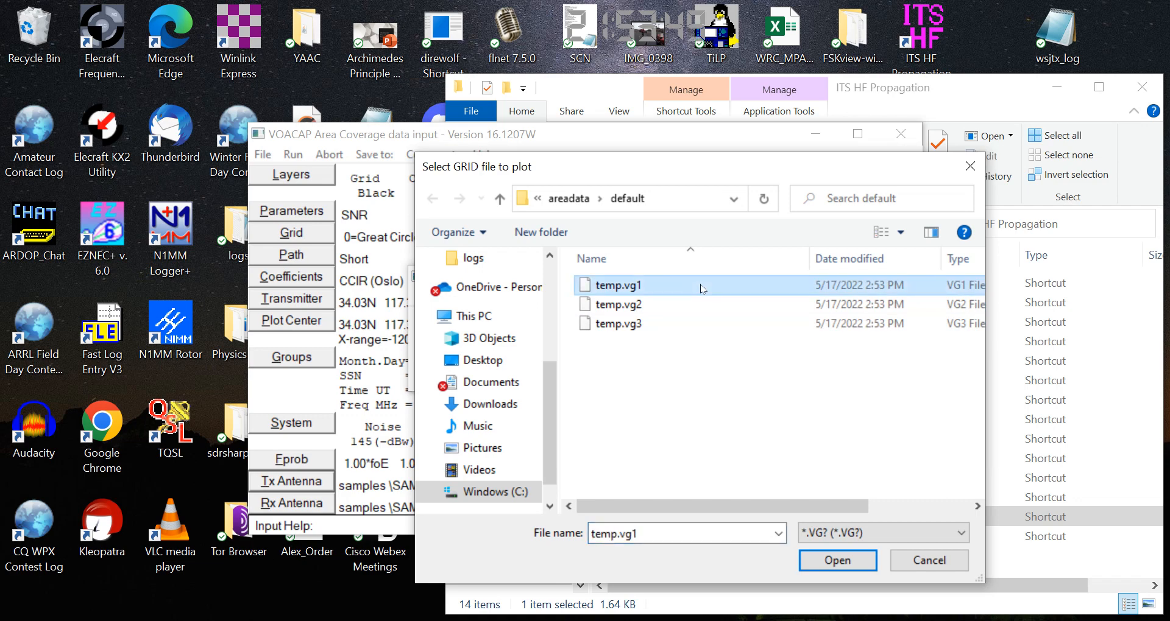
pyautogui.doubleClick(702, 289)
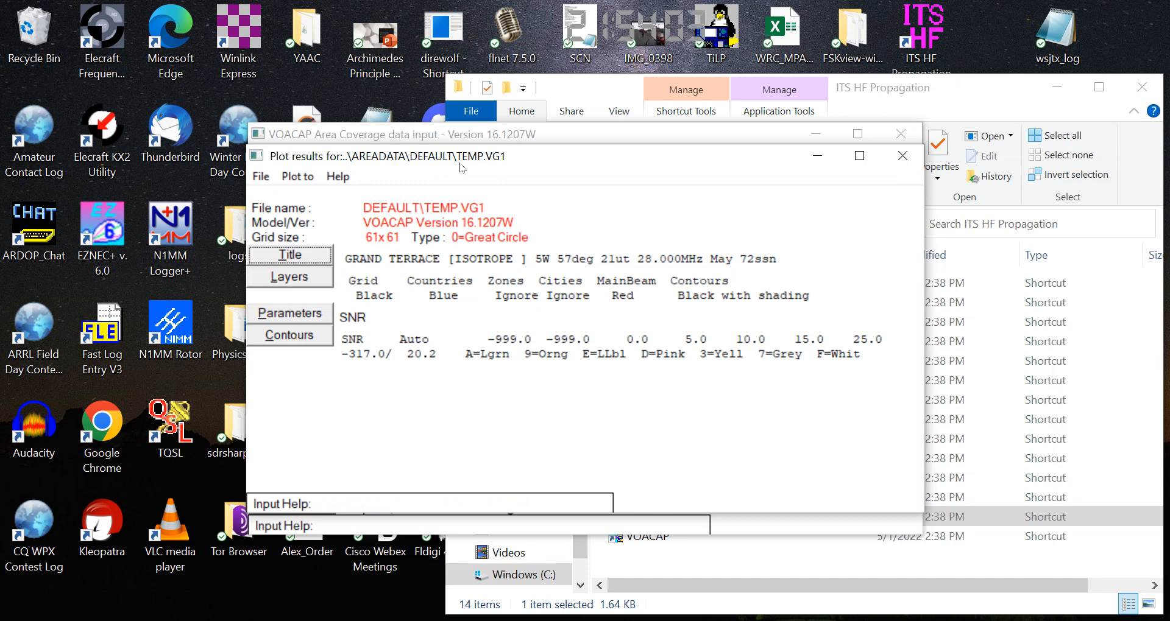
# - Check the list of plottable parameters without changing it, and plot the SNR results to a window
pyautogui.click(305, 318)
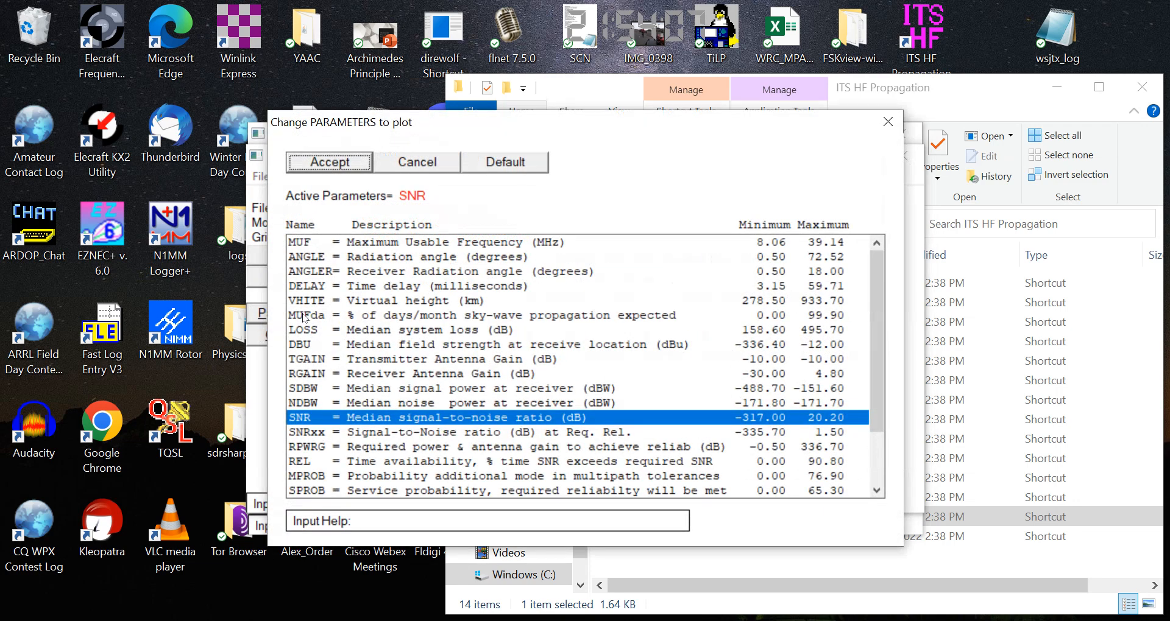
pyautogui.click(435, 159)
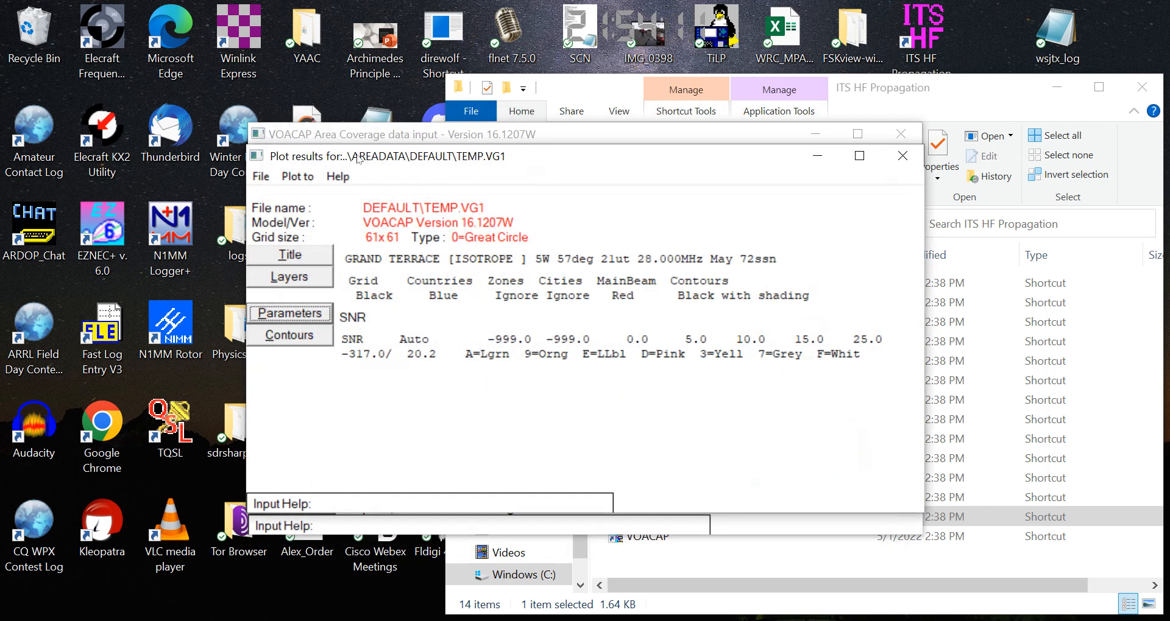
pyautogui.moveTo(358, 160); pyautogui.dragTo(395, 162)
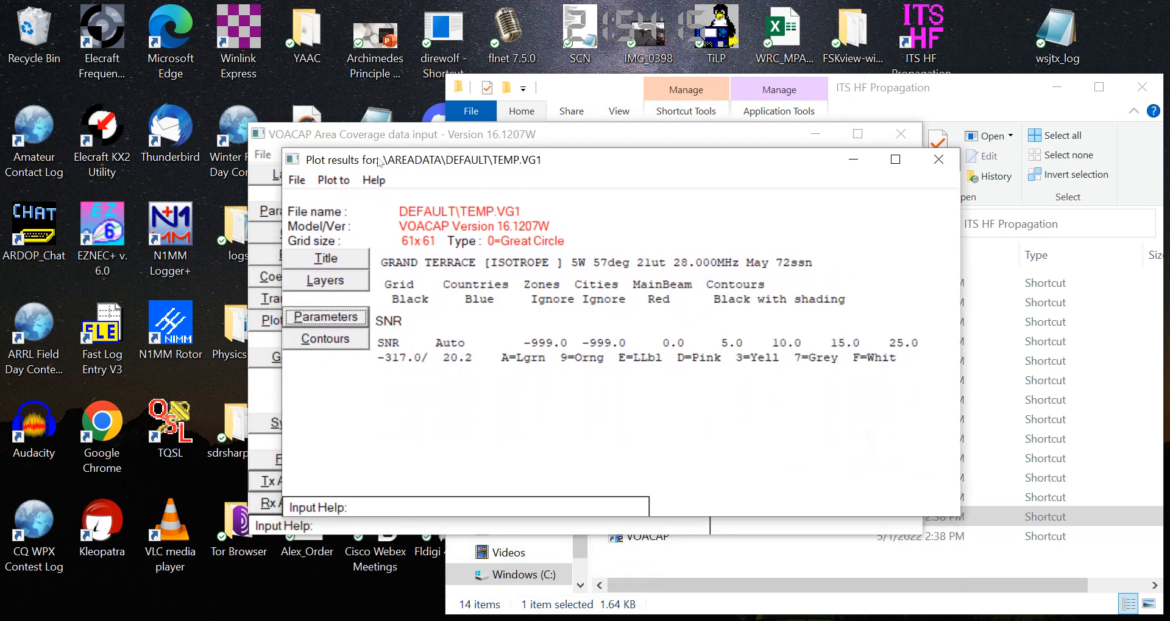
pyautogui.click(335, 180)
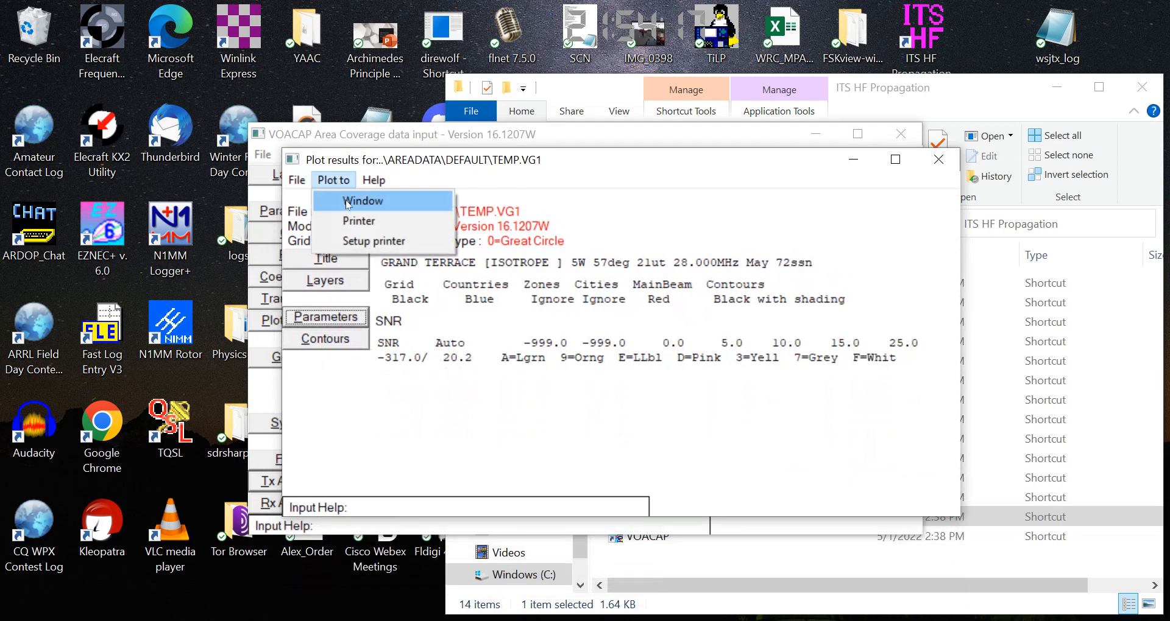
pyautogui.click(345, 200)
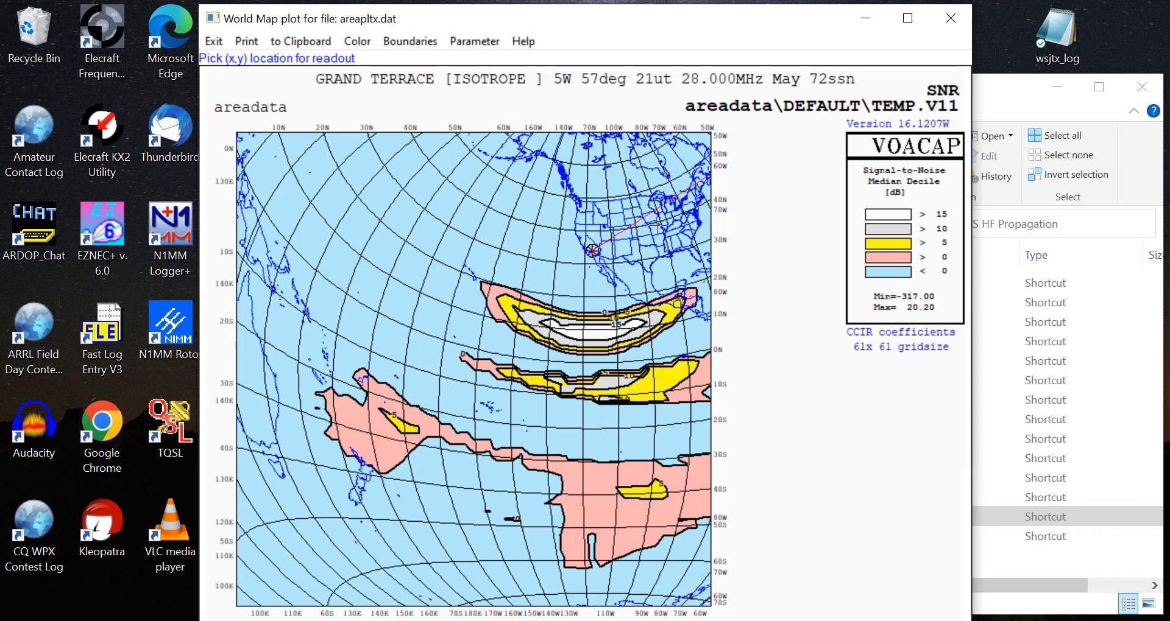
# - Read out the SNR at two map points around Florida and one in Texas, and close the map and plot results
pyautogui.click(693, 249)
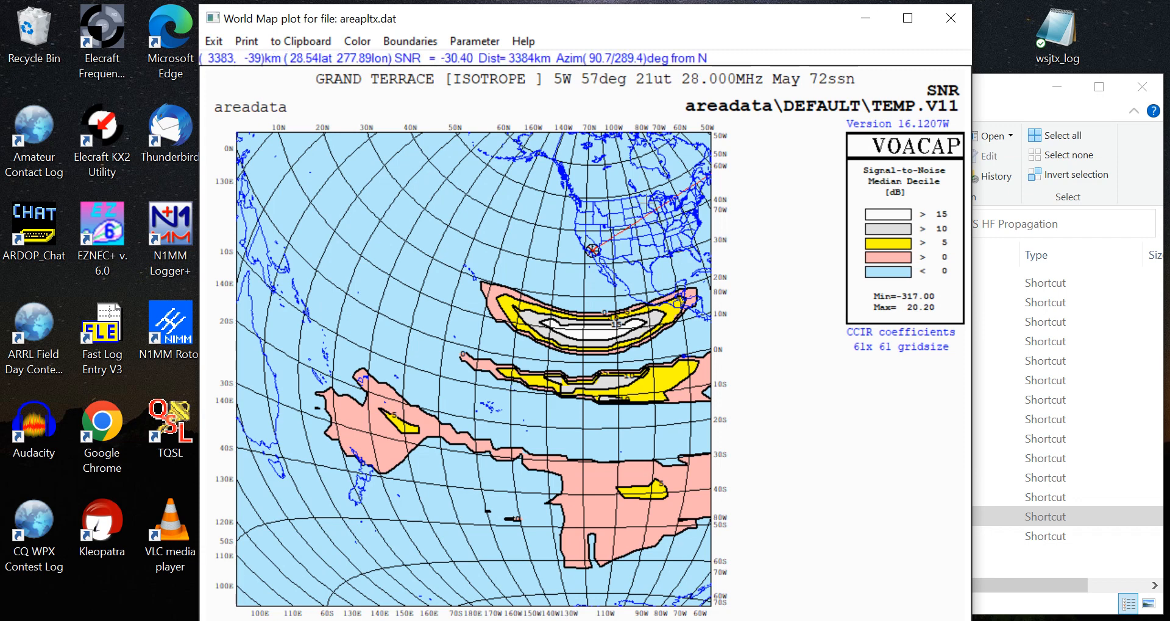
pyautogui.click(692, 260)
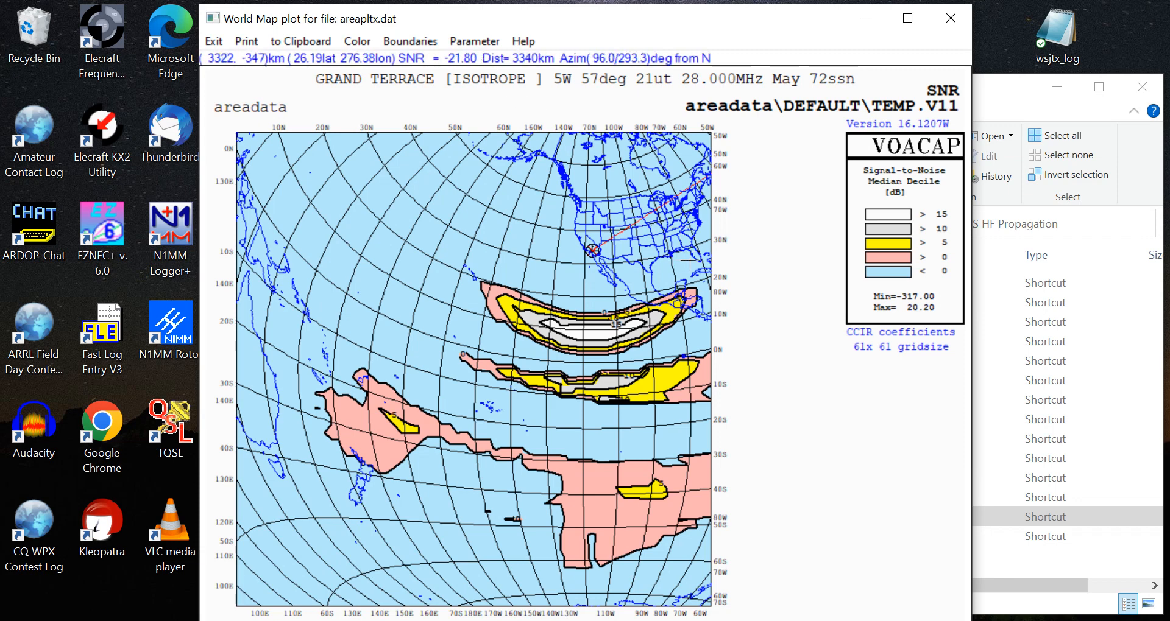
pyautogui.click(647, 259)
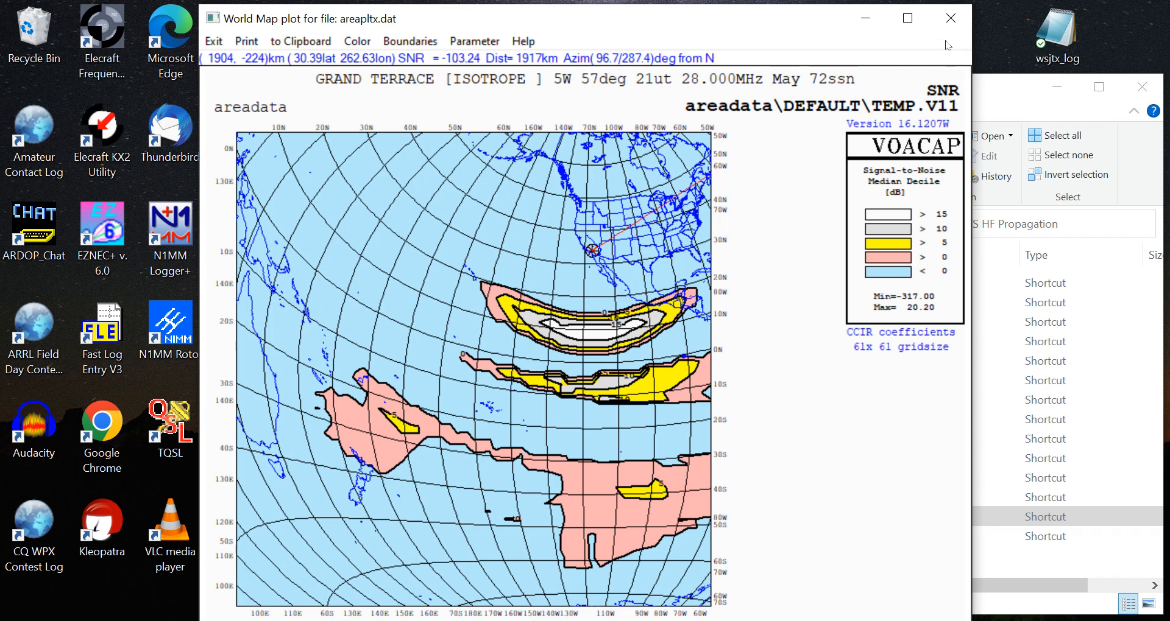
pyautogui.click(952, 19)
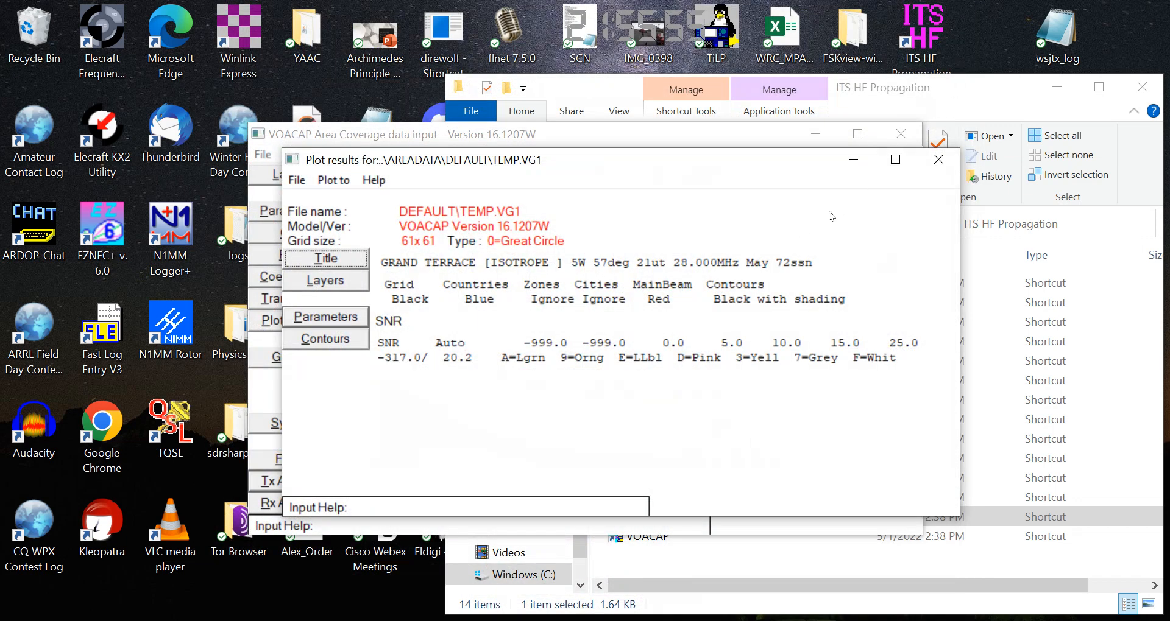
pyautogui.click(939, 159)
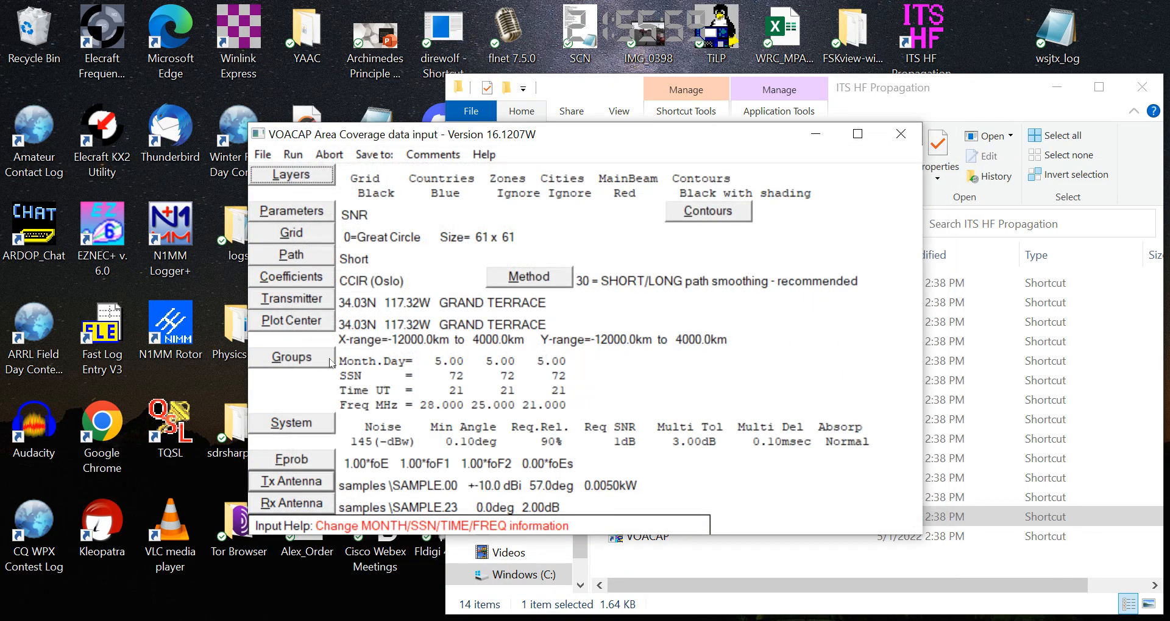
# - Set the time of group 1 to 15 UT and accept the group settings
pyautogui.click(311, 358)
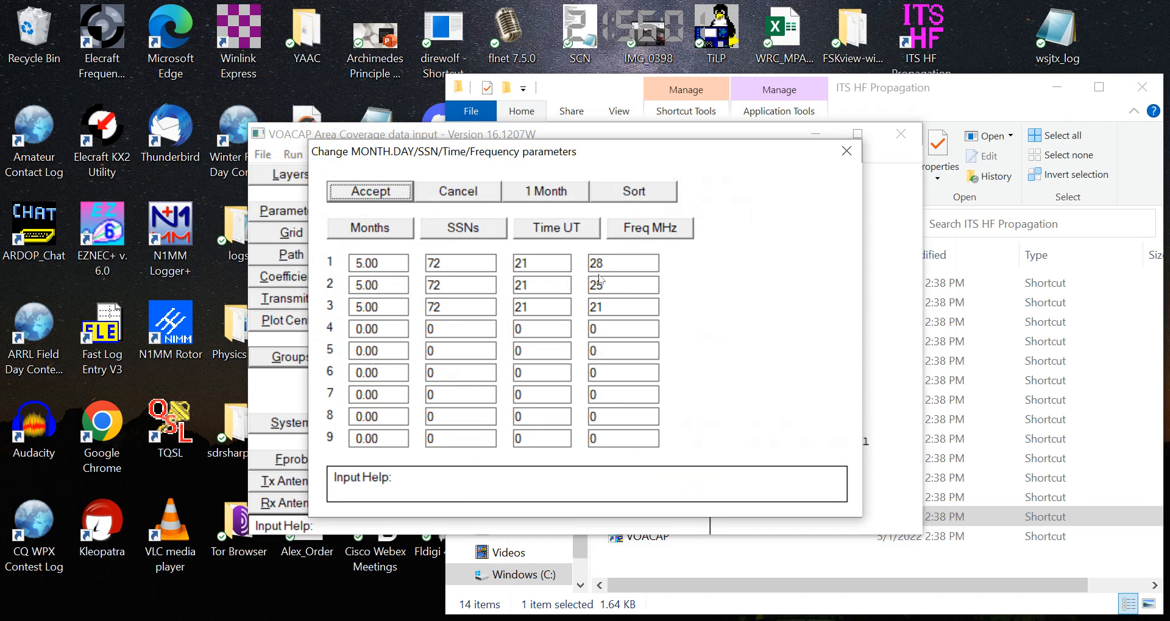
pyautogui.click(552, 262)
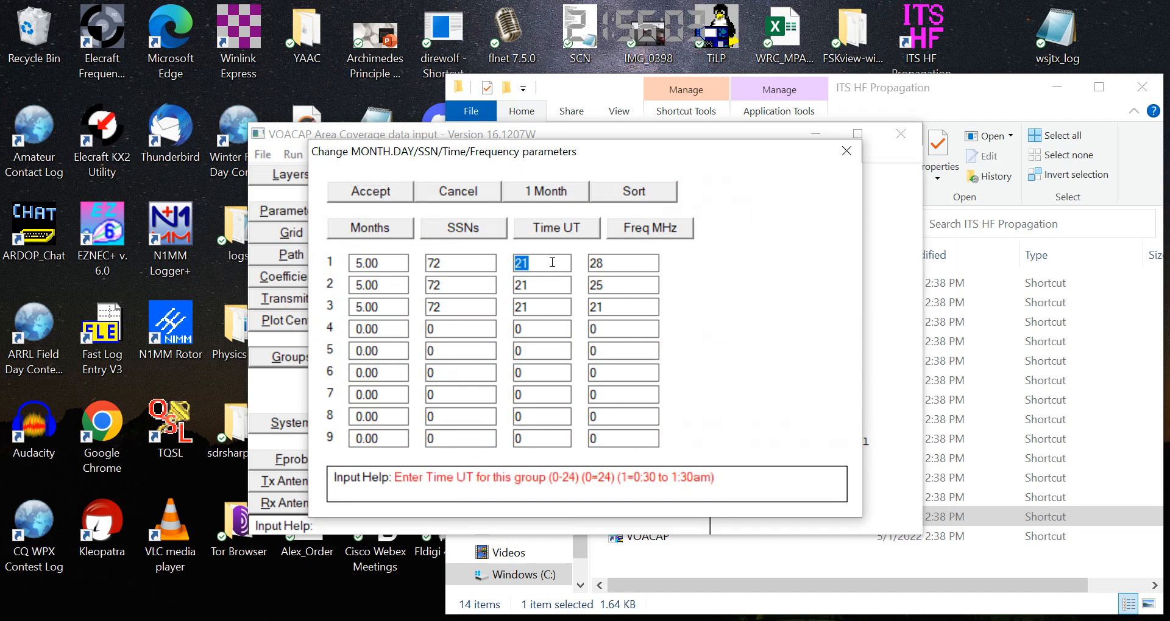
pyautogui.write('15')
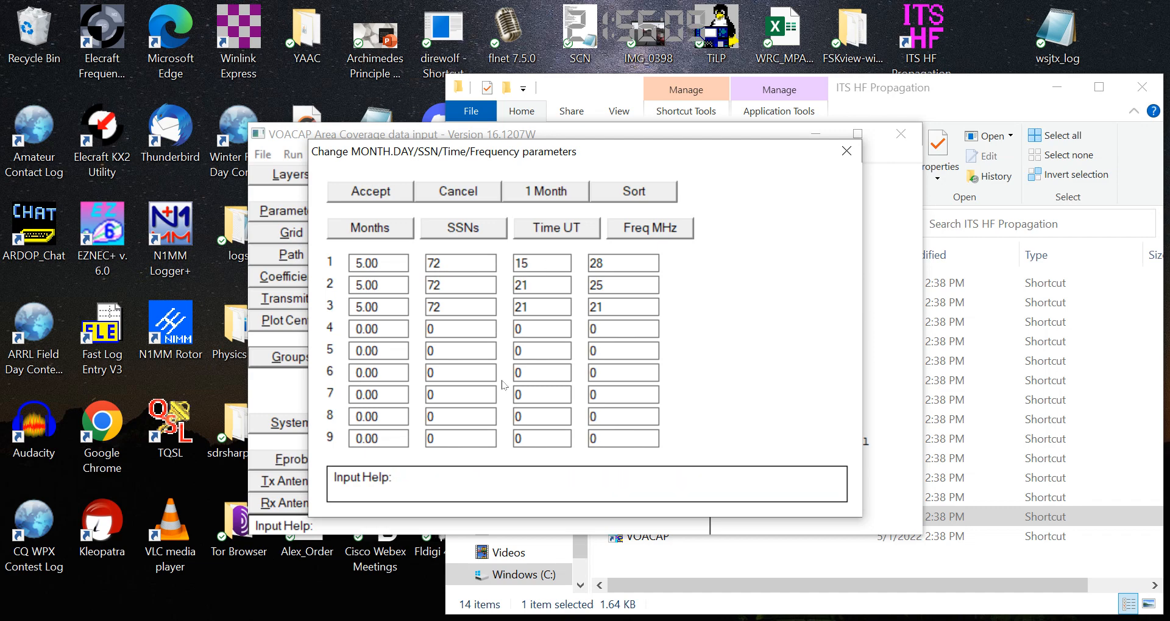
pyautogui.click(383, 194)
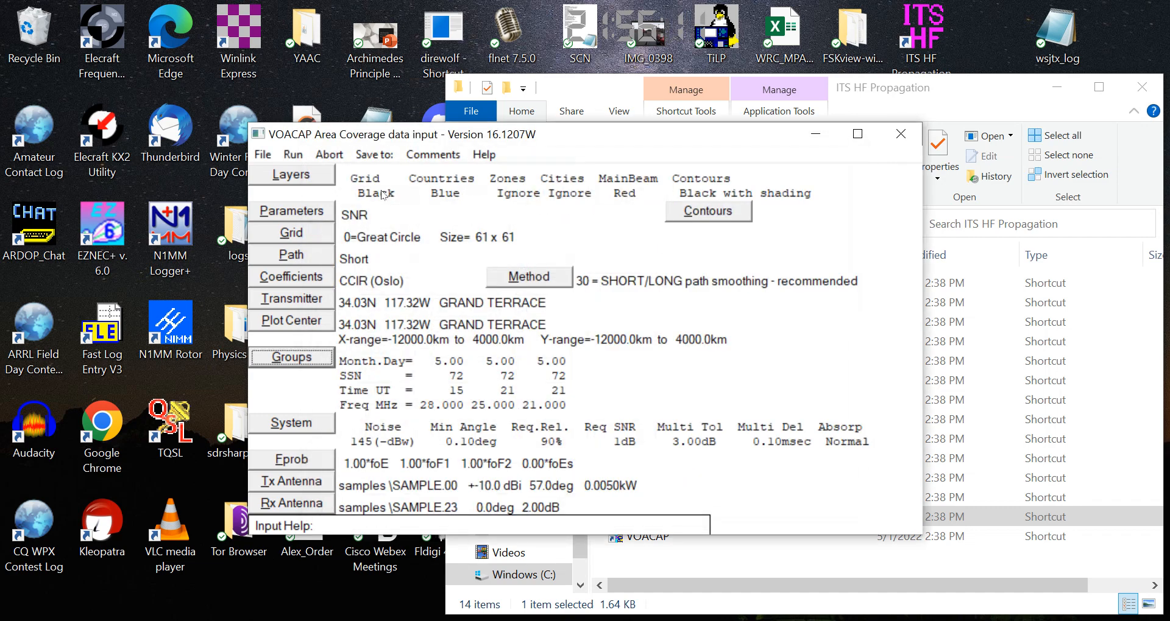
# - Calculate the area coverage for the updated group times, saving the input as temp.VOA
pyautogui.click(293, 155)
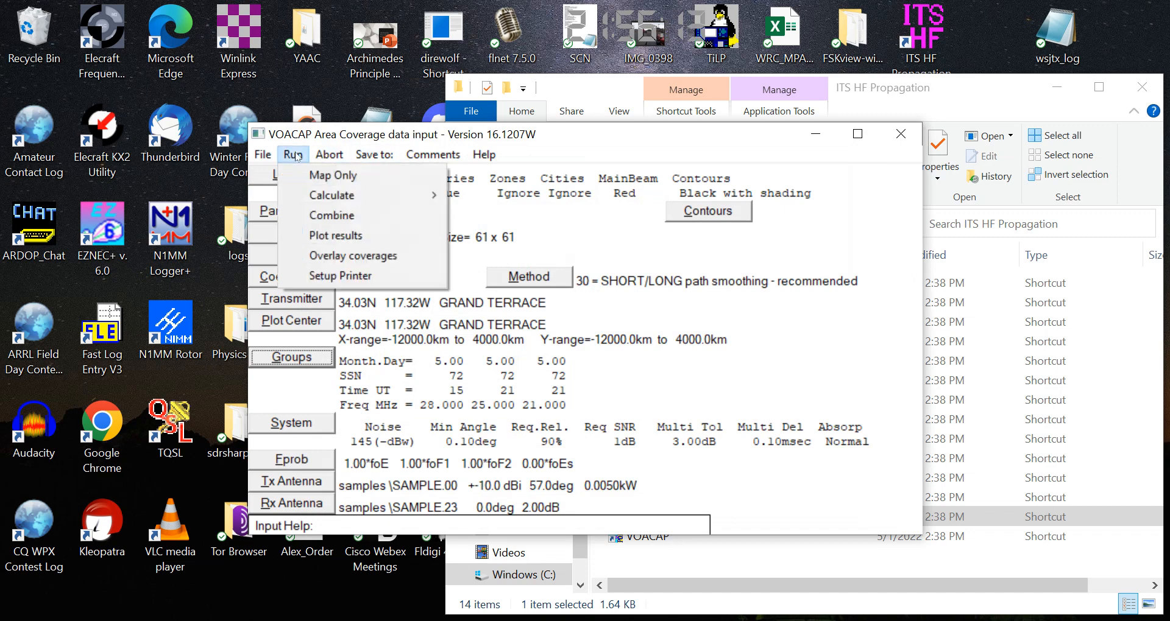
pyautogui.moveTo(333, 196)
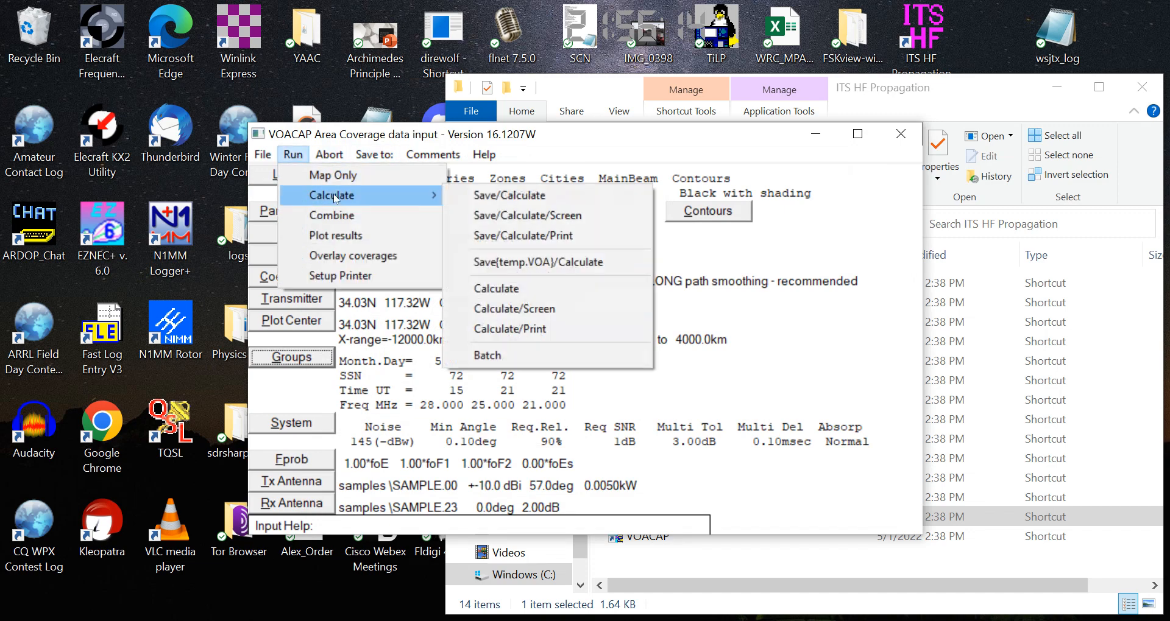
pyautogui.click(534, 262)
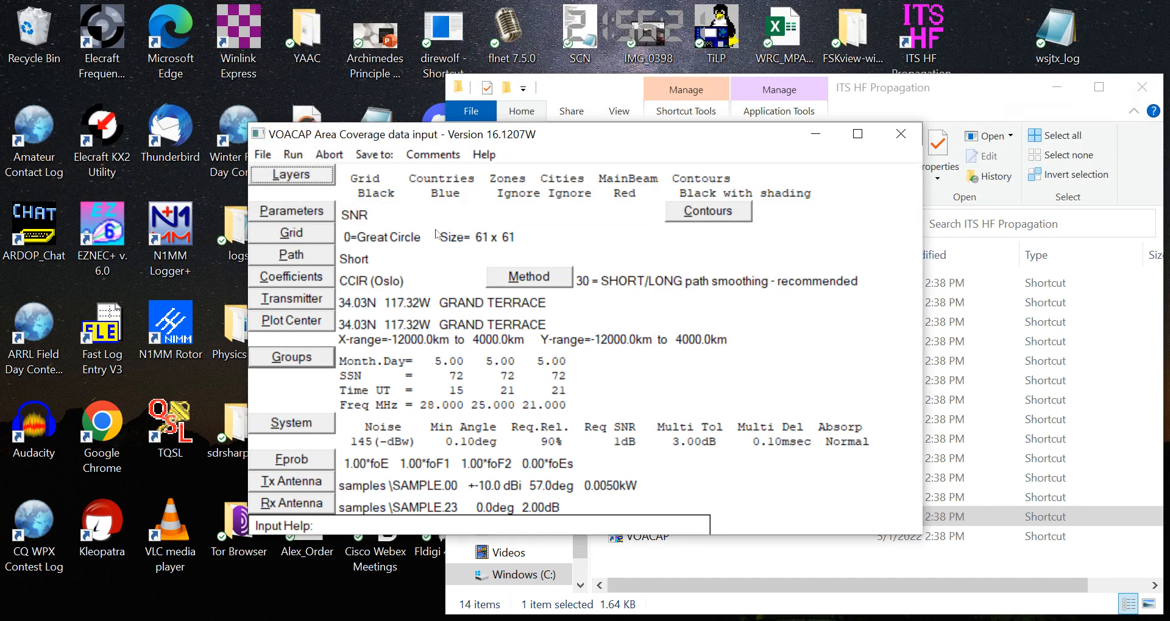
# - Open the newly calculated TEMP.VG1 results for plotting and plot the SNR map to a window
pyautogui.click(294, 156)
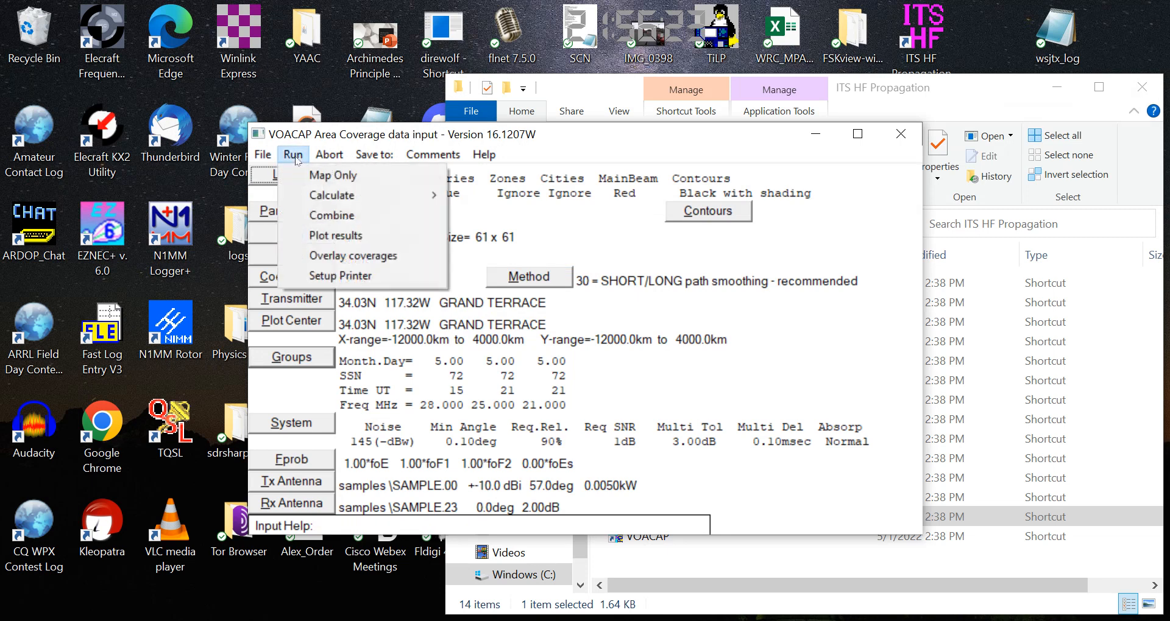
pyautogui.moveTo(336, 194)
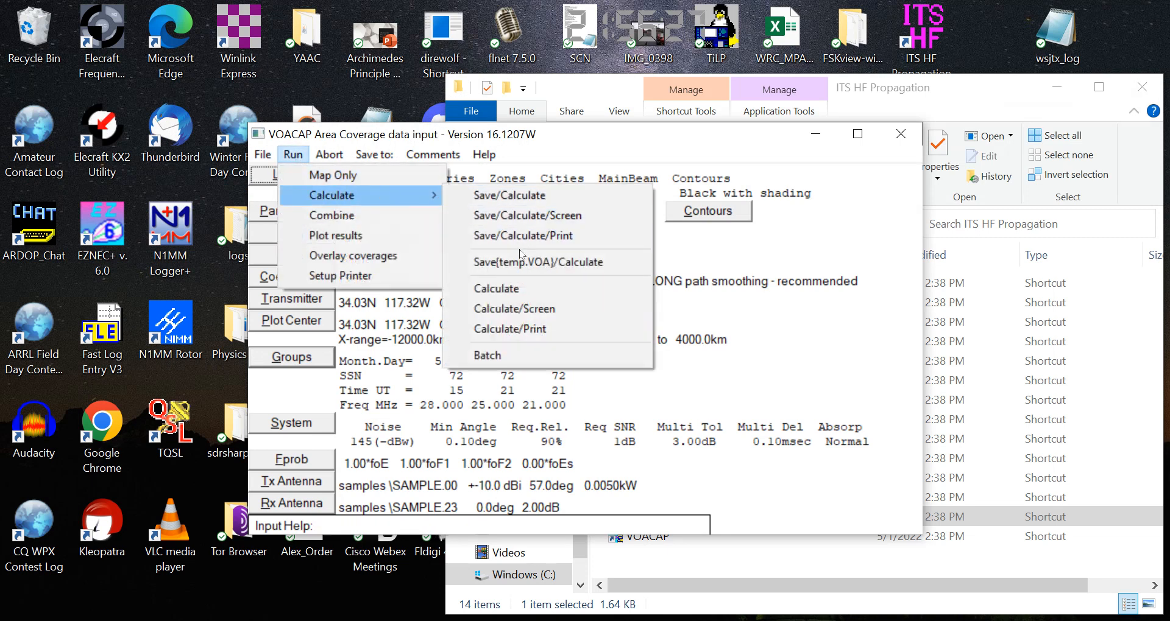
pyautogui.click(341, 235)
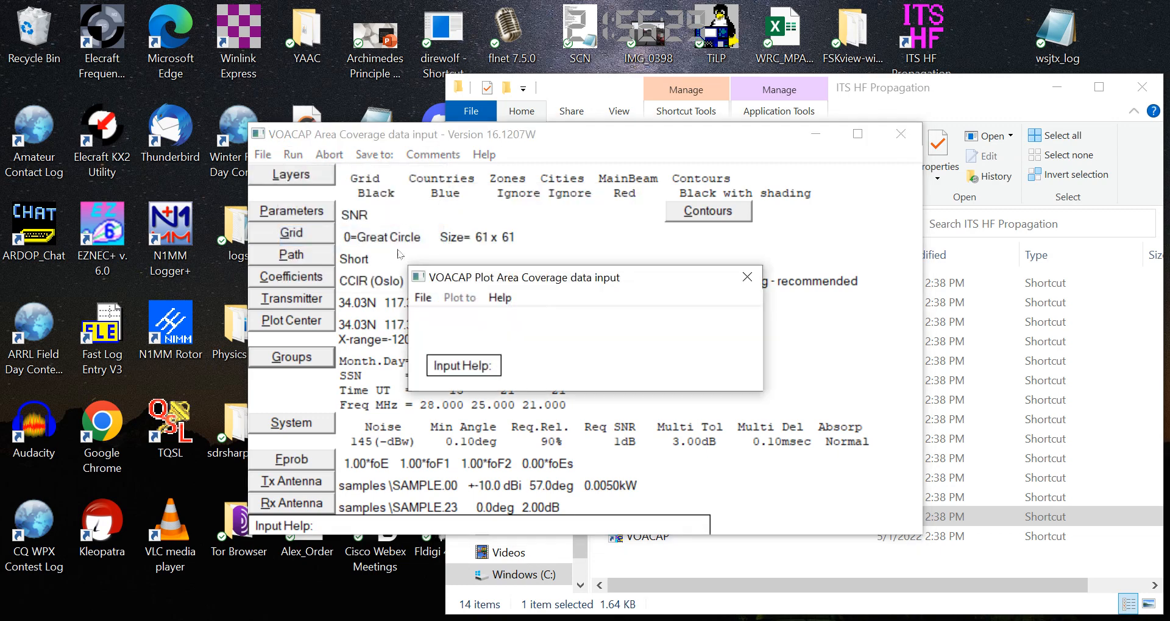
pyautogui.click(430, 296)
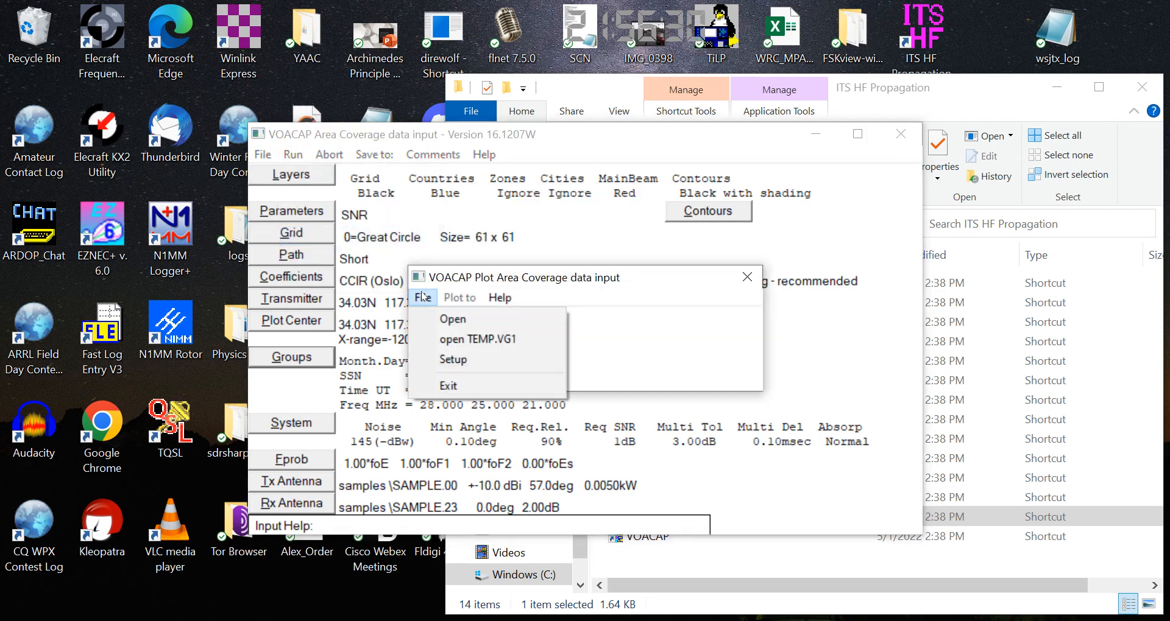
pyautogui.click(459, 340)
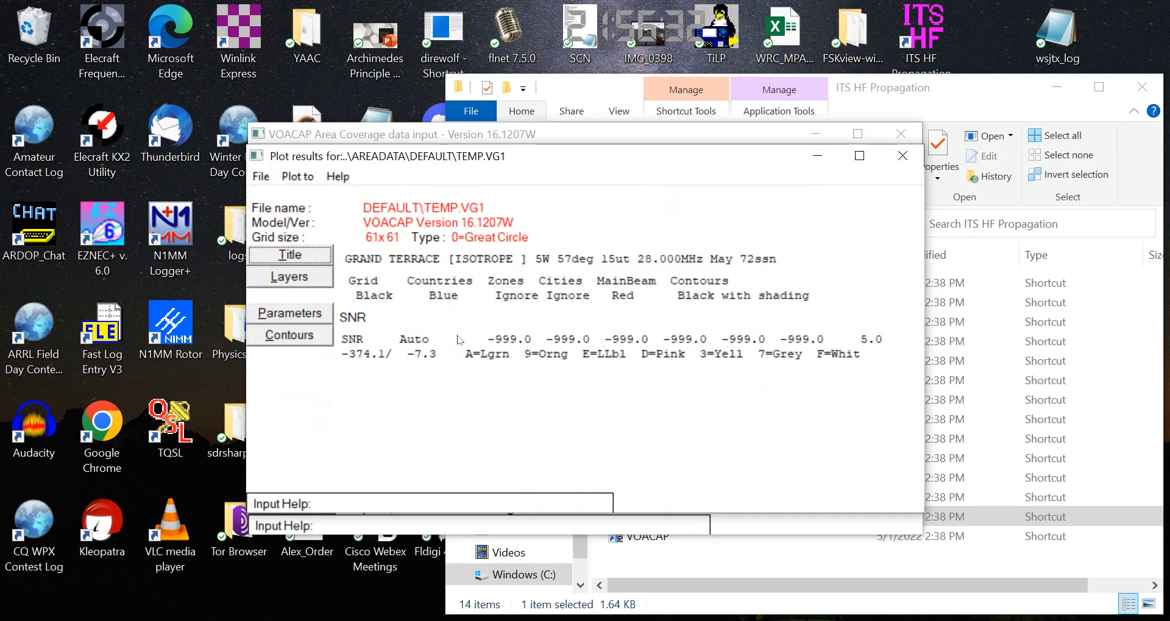
pyautogui.click(297, 176)
pyautogui.click(317, 197)
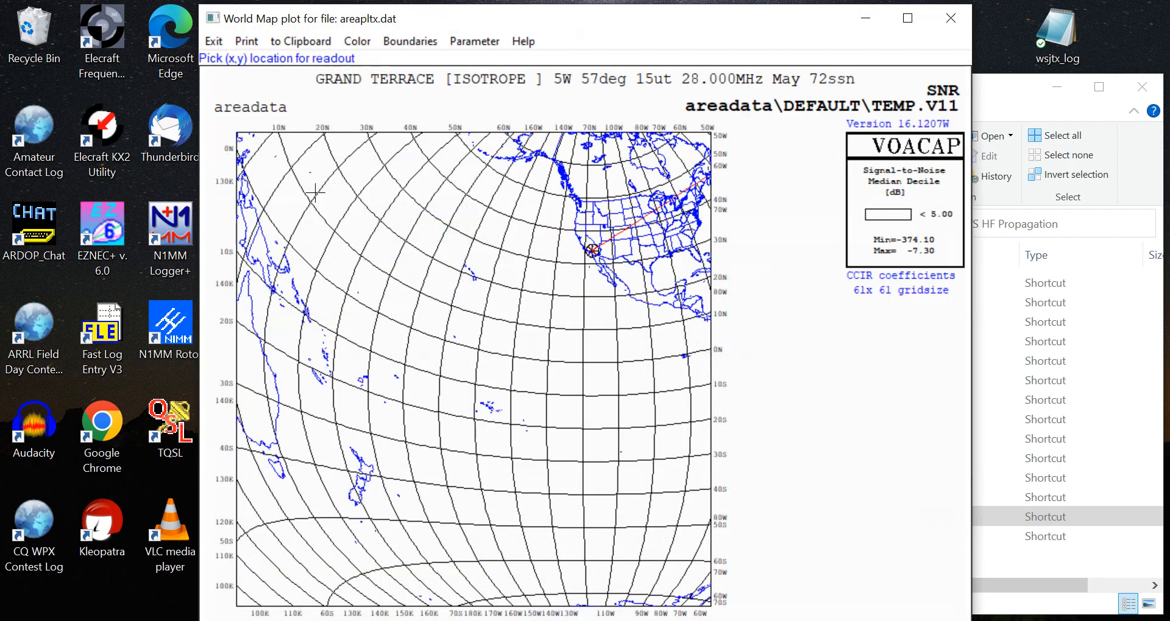
# - Read out the SNR at a Pacific point and one in the northern United States, and check the map's available plot parameters
pyautogui.click(500, 266)
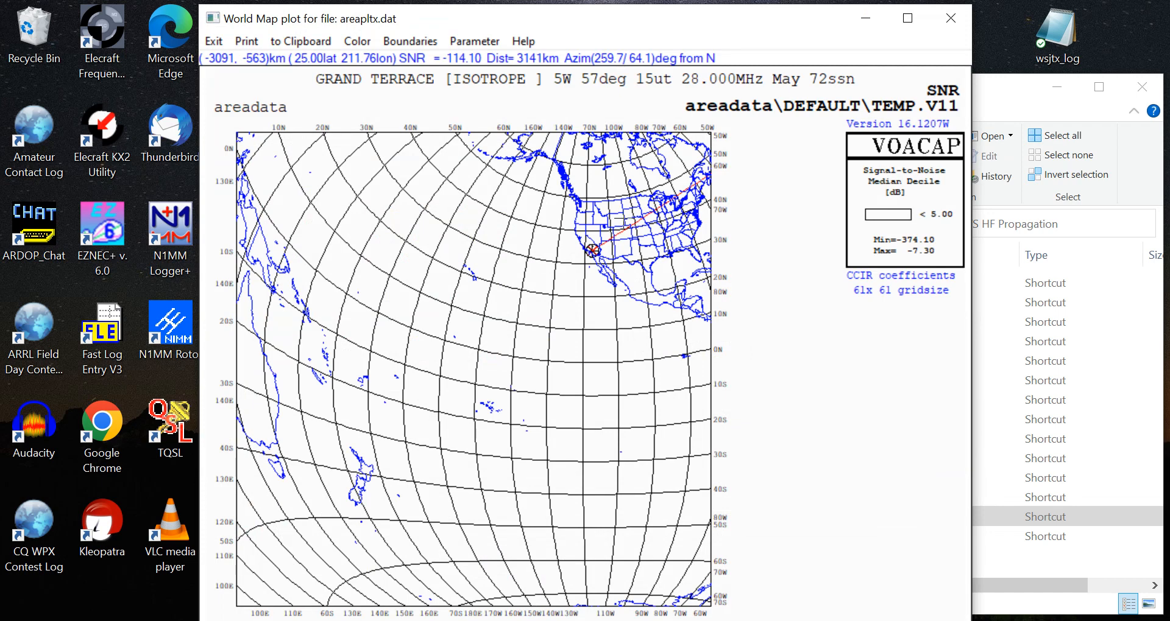
pyautogui.click(612, 208)
pyautogui.click(474, 41)
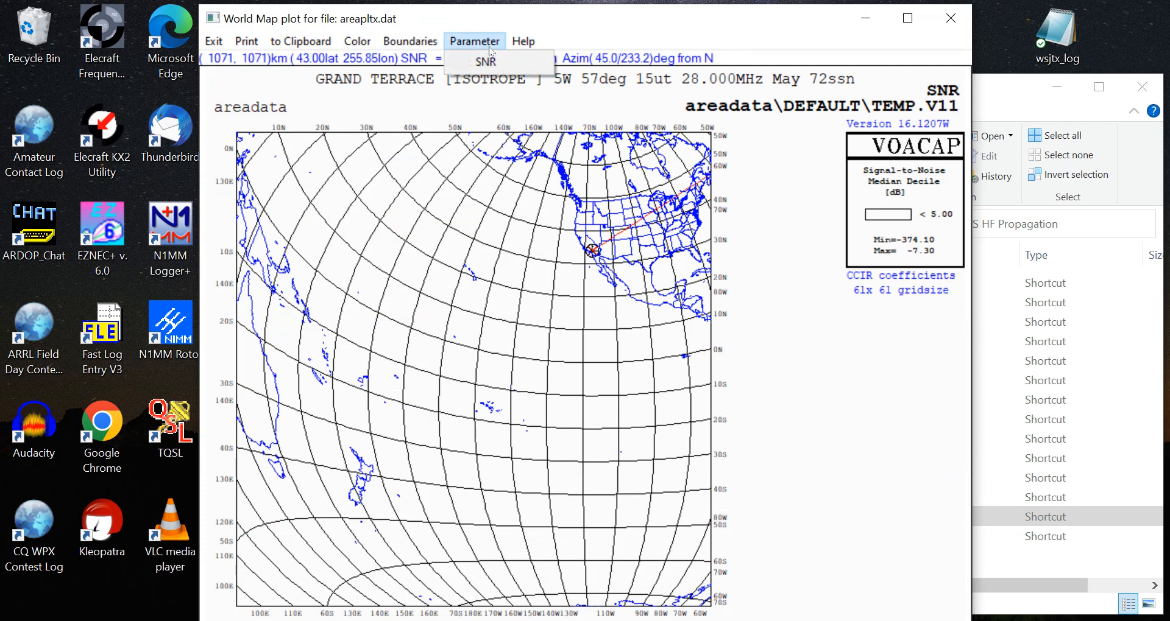
pyautogui.click(483, 50)
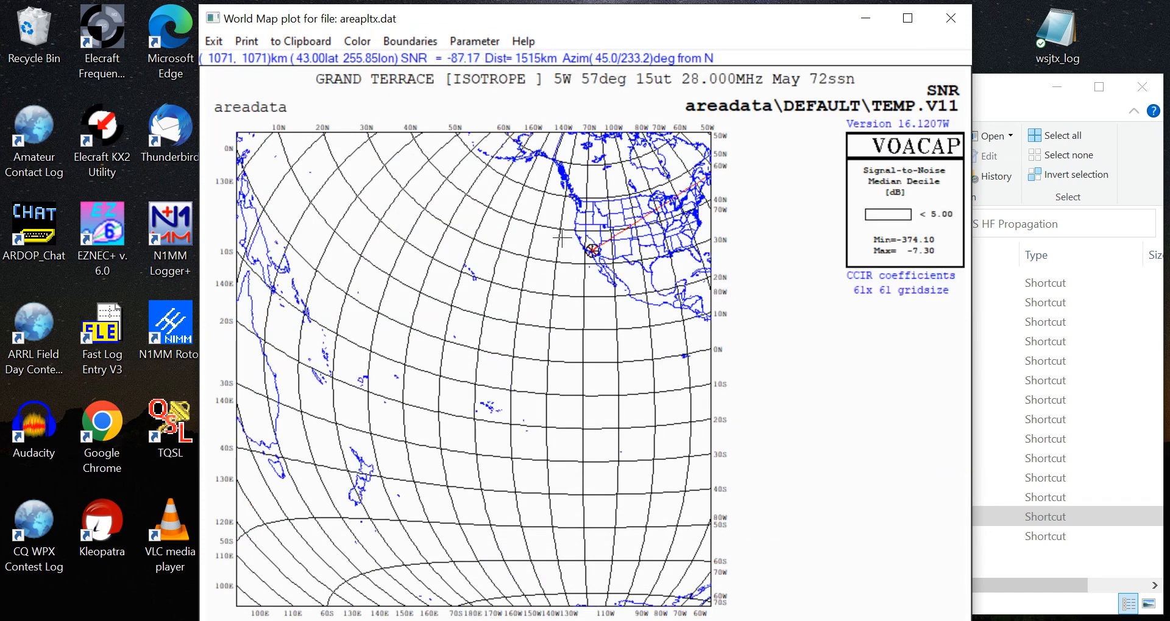
# - Read out the SNR at three Pacific points south and southwest of the transmitter and at one point just east of it
pyautogui.click(619, 359)
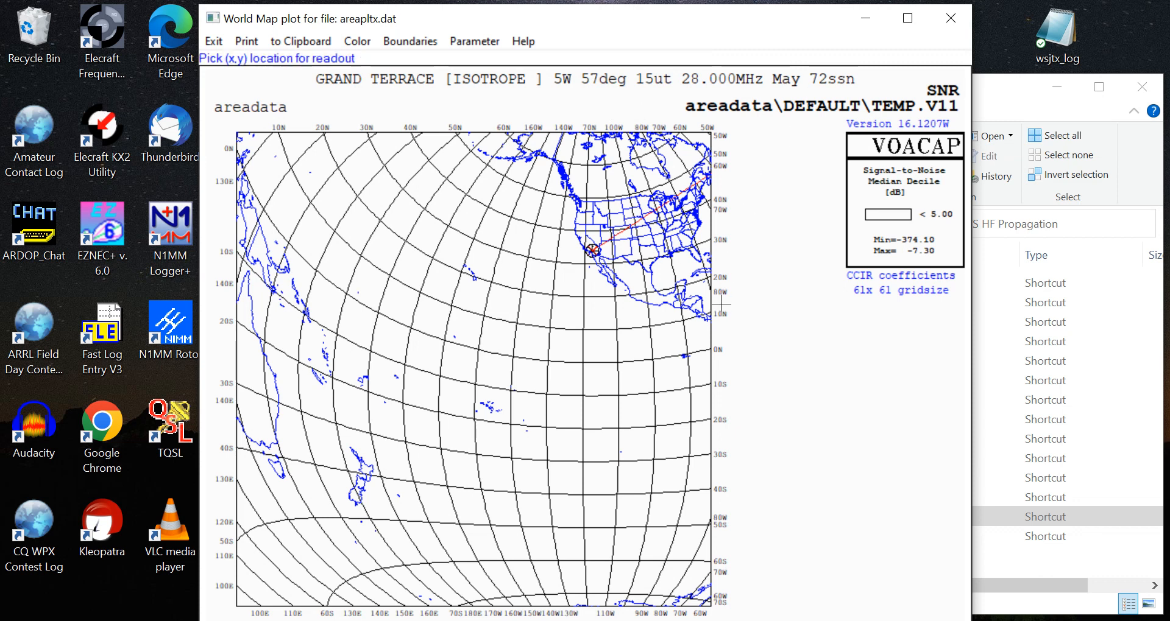
pyautogui.click(578, 334)
pyautogui.click(509, 329)
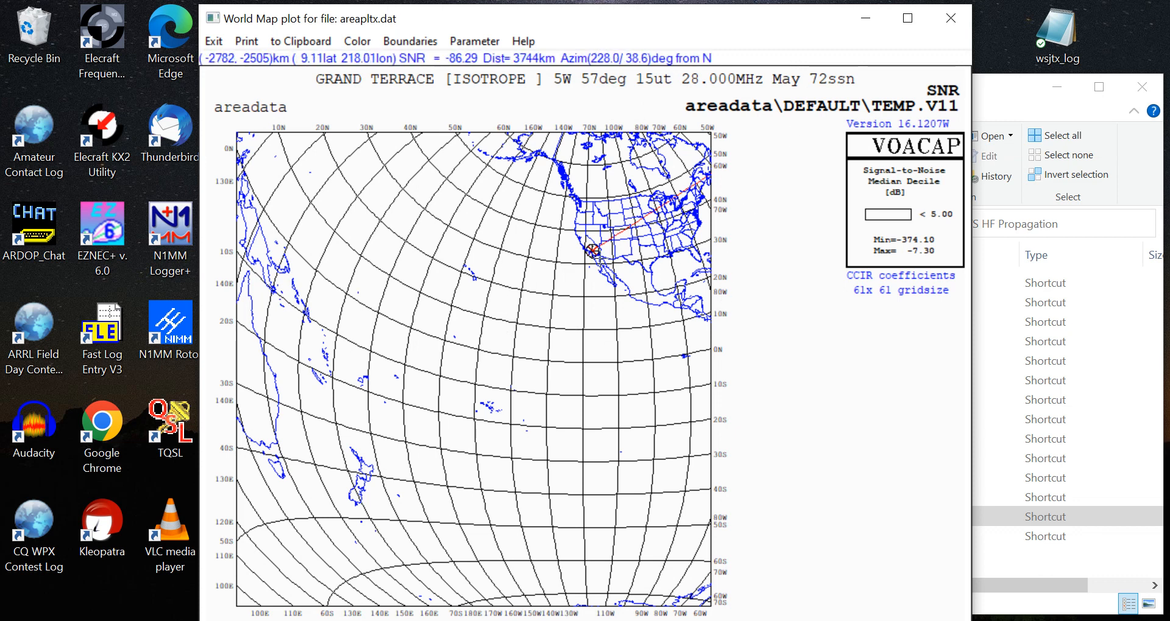
pyautogui.click(605, 253)
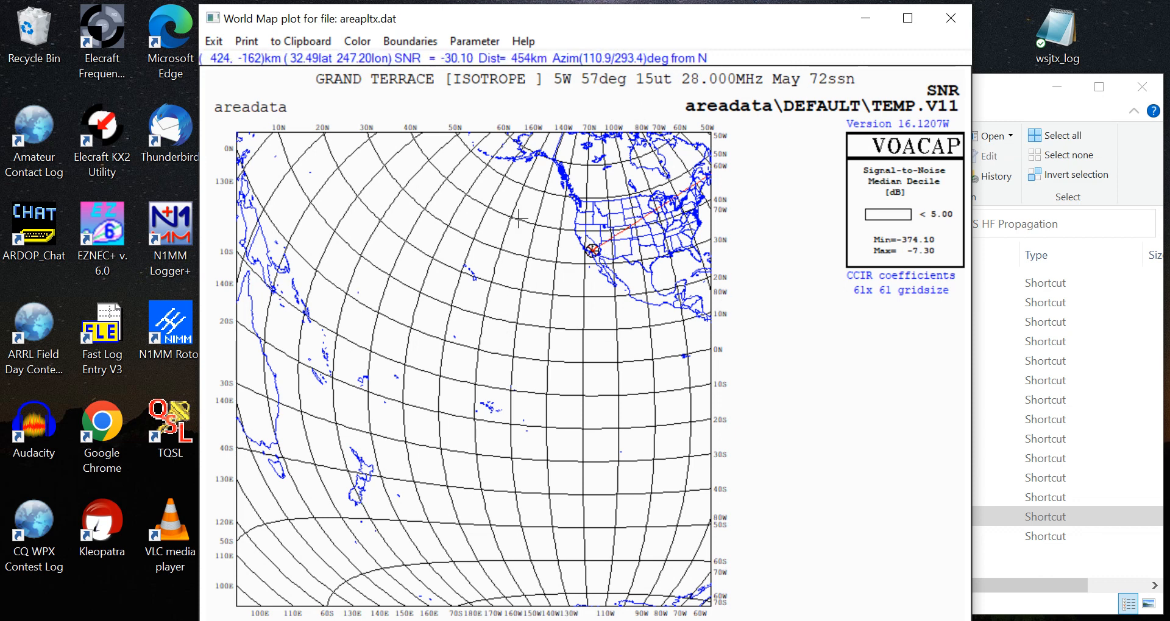